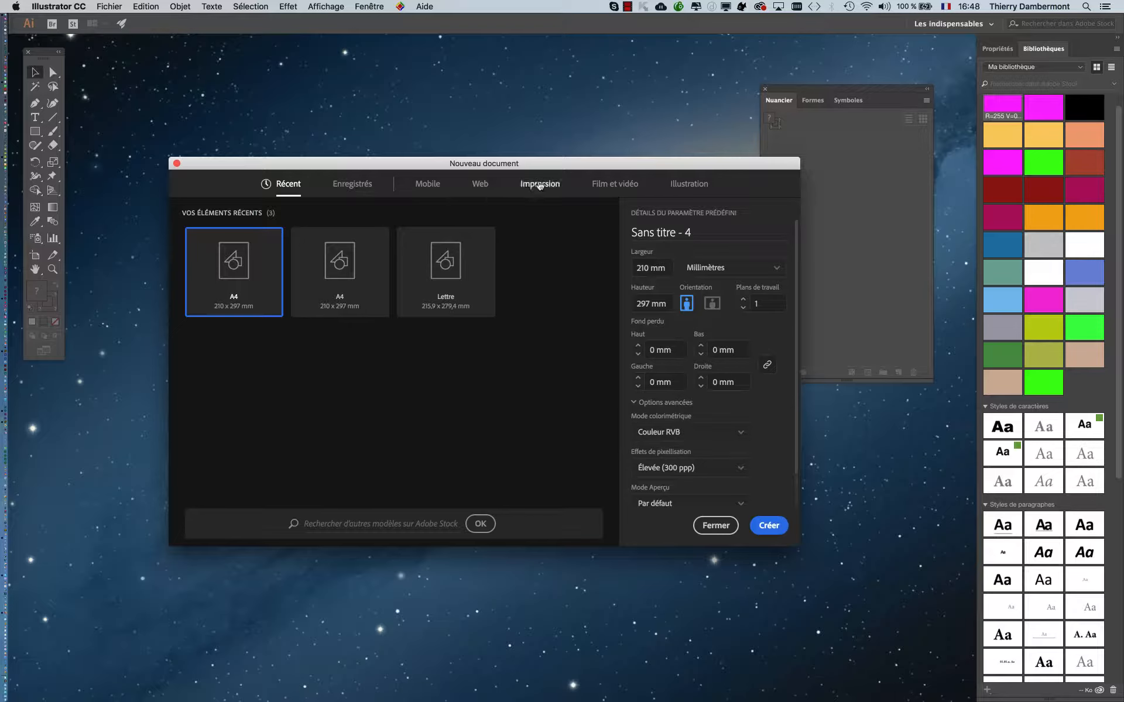
- Create a new document from the A4 print preset, 210 x 297 mm, in CMJN colour mode
click(530, 185)
click(360, 286)
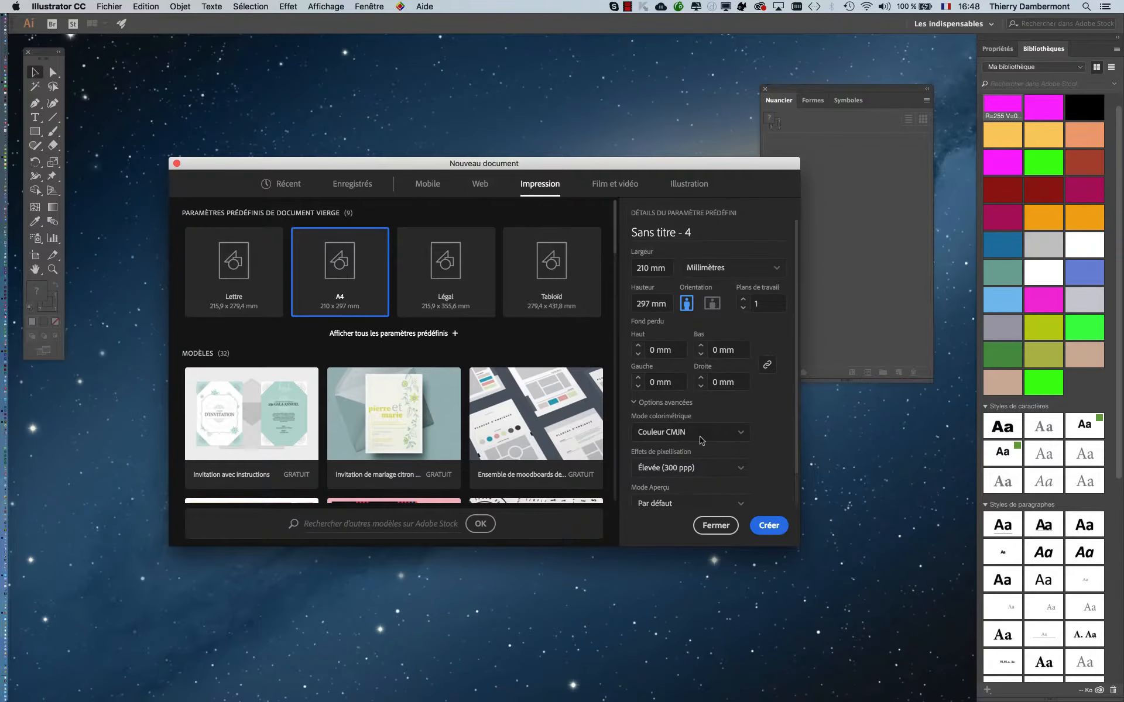
click(862, 644)
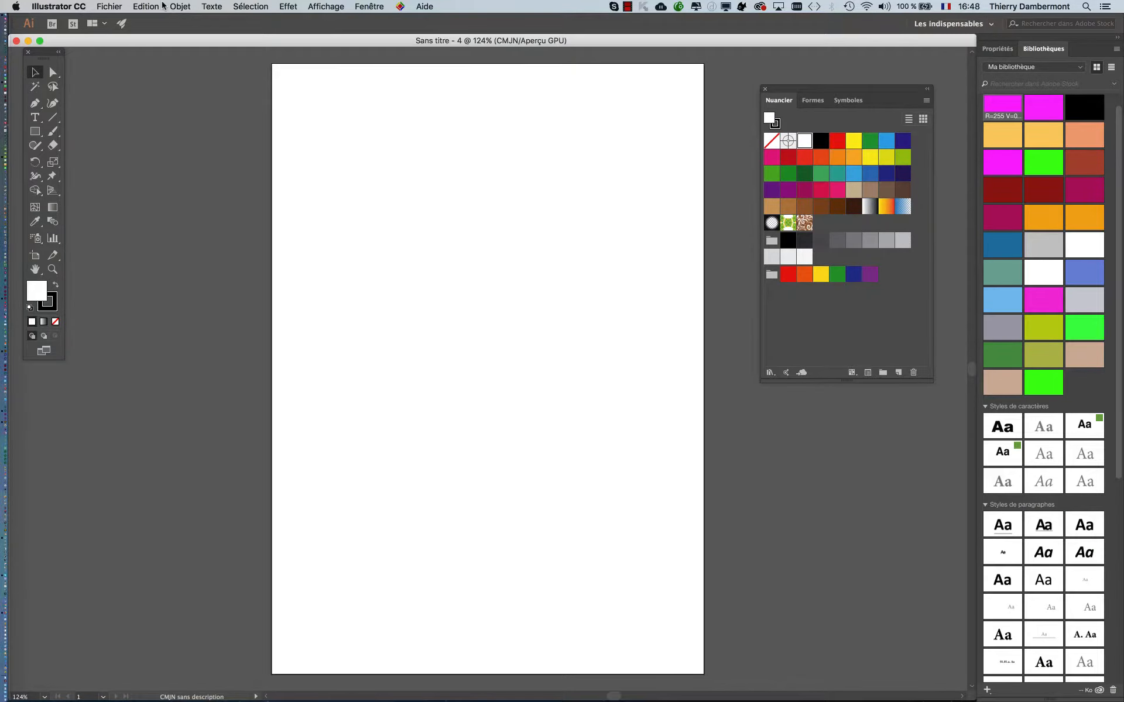
- Review the RVB and CMJN working spaces and colour management rules in the colour settings
click(160, 5)
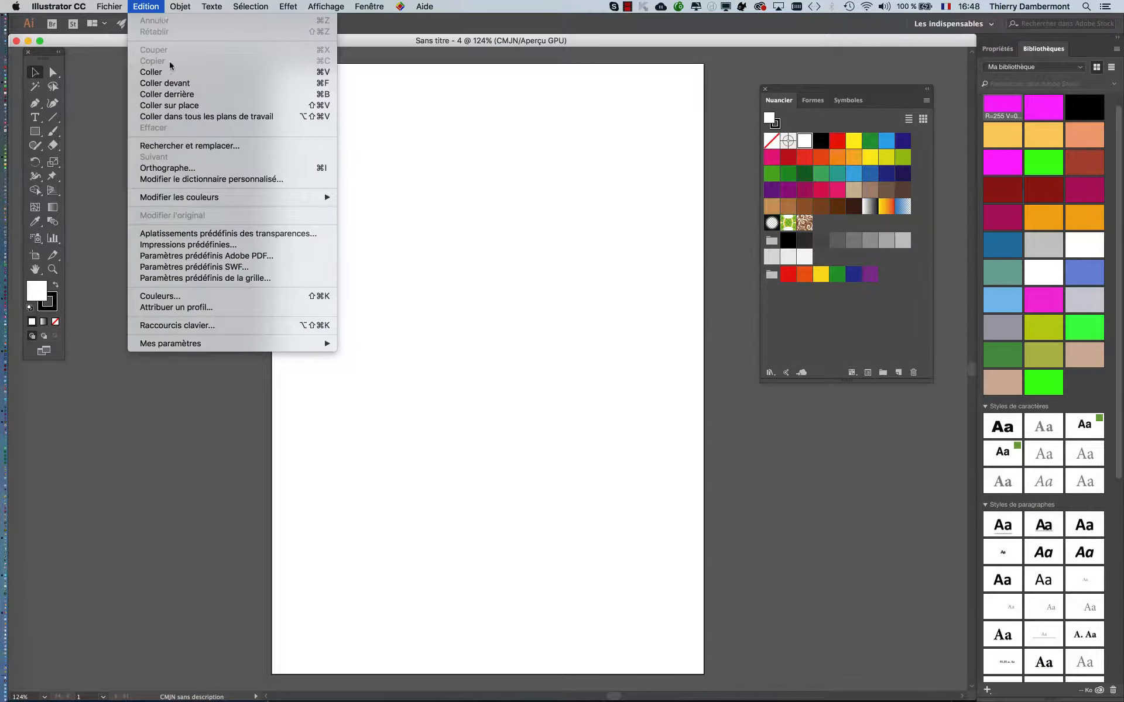
click(201, 298)
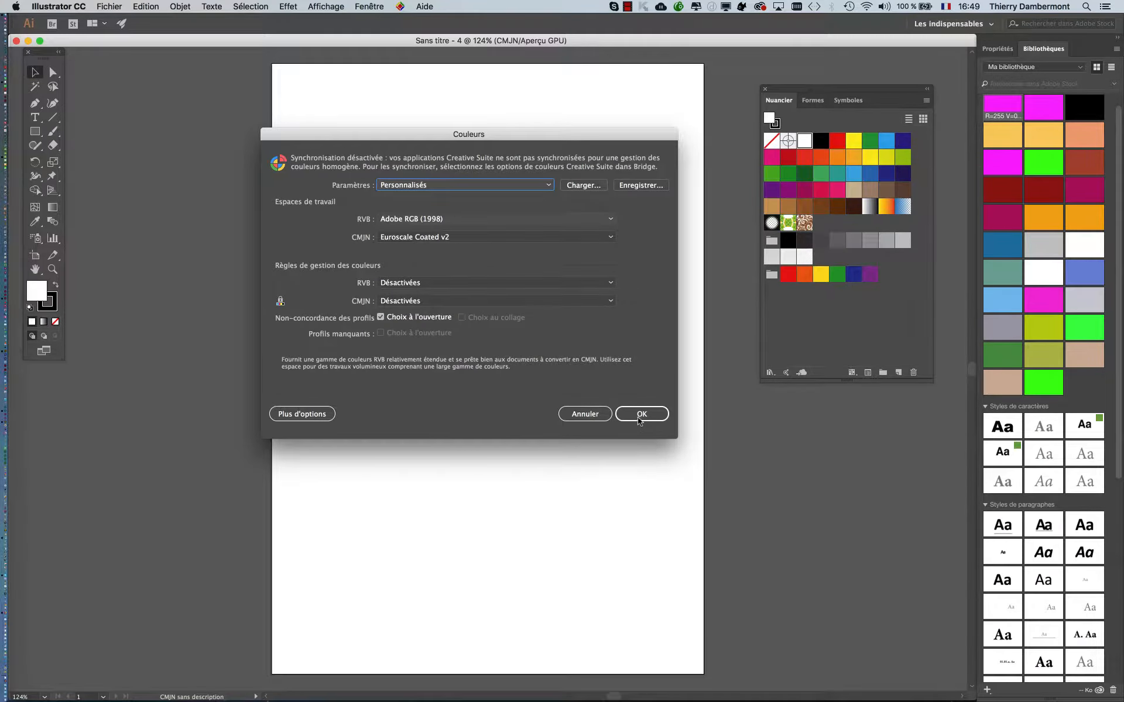
click(641, 415)
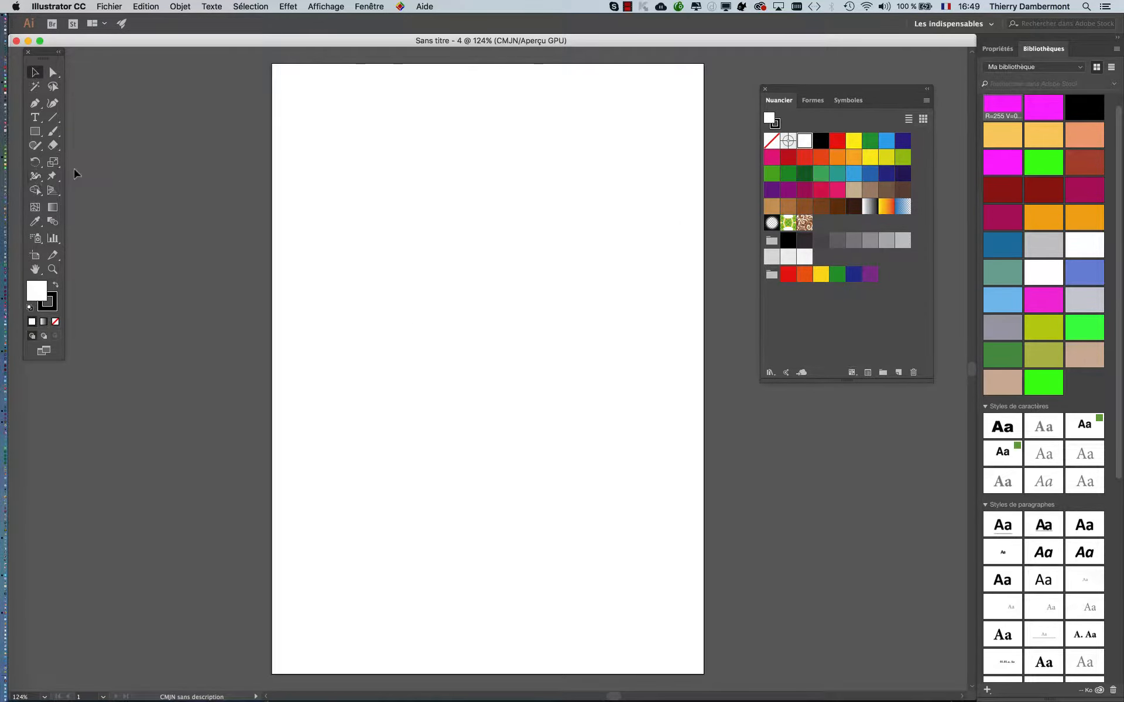
- Draw a light blue rectangle in the page's upper left and an orange one overlapping its lower-right corner
click(35, 131)
drag(322, 114, 431, 310)
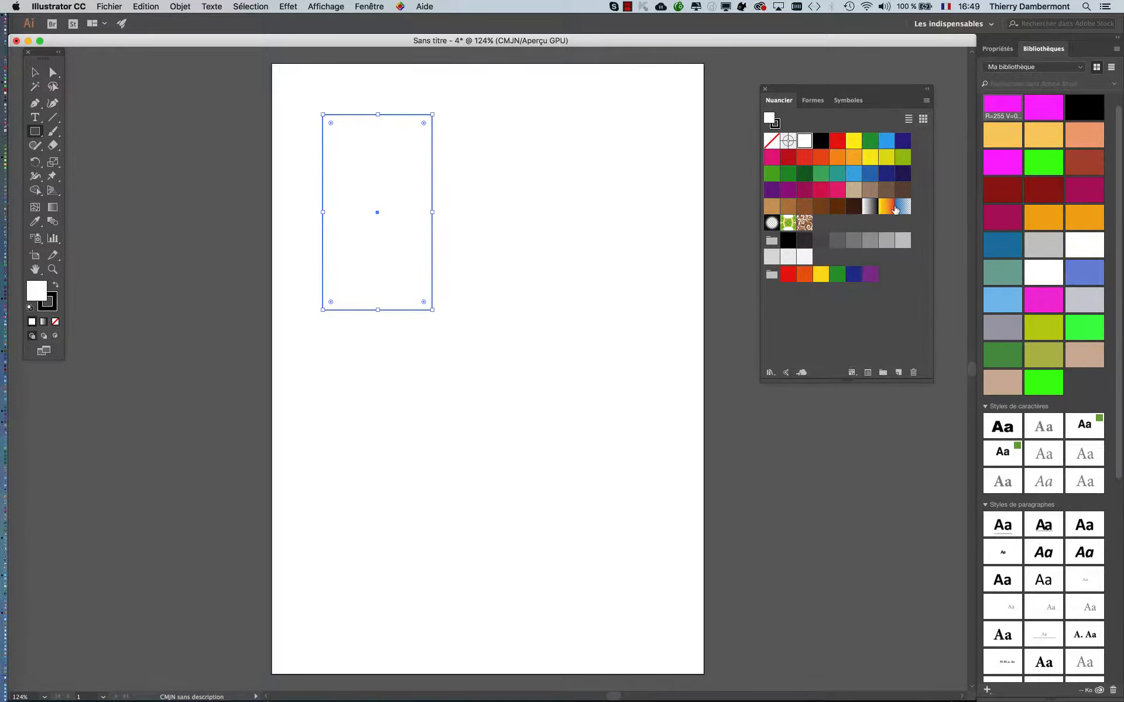
click(854, 173)
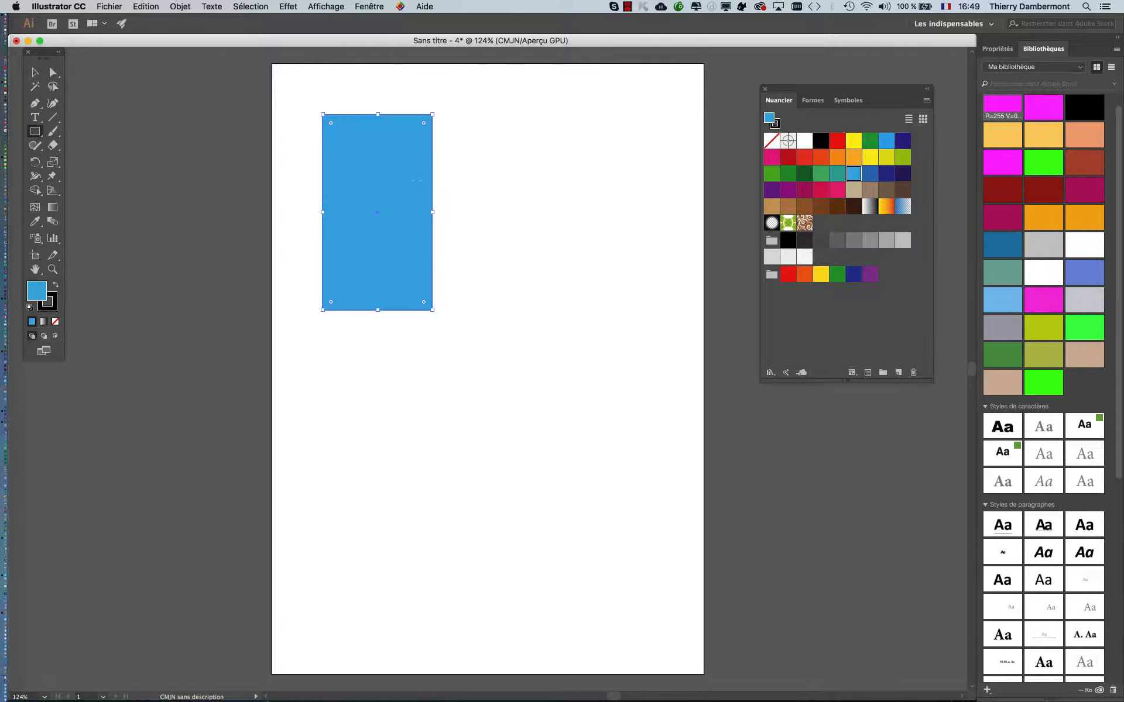
drag(401, 190, 515, 386)
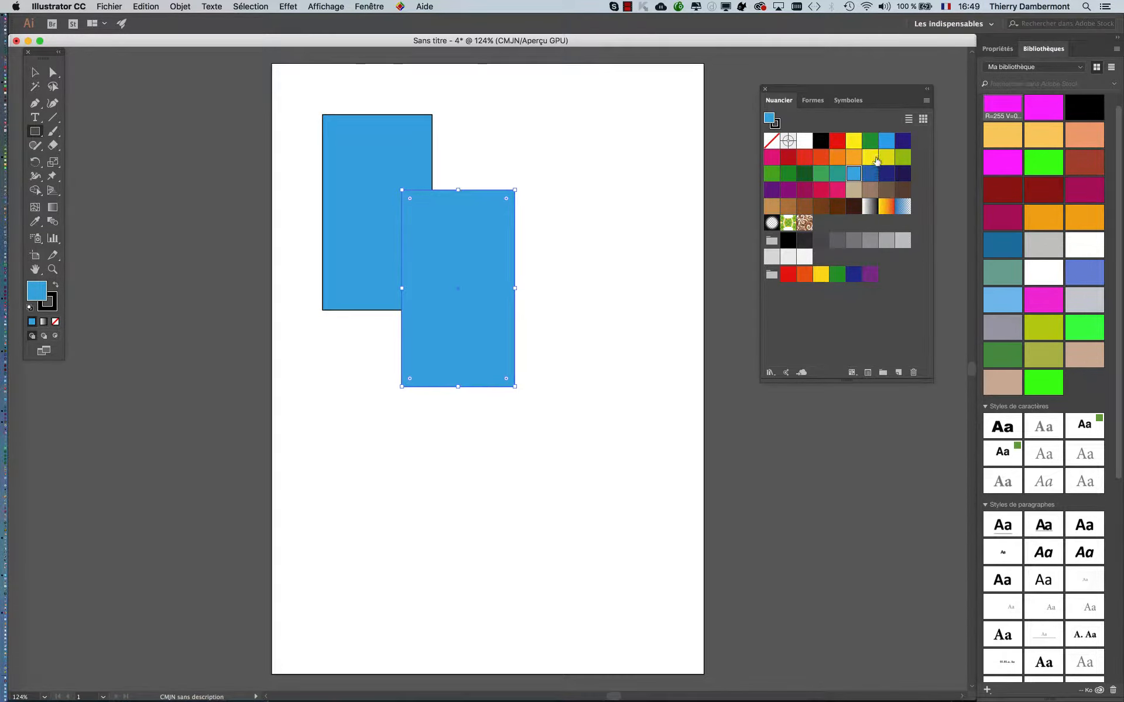
click(853, 157)
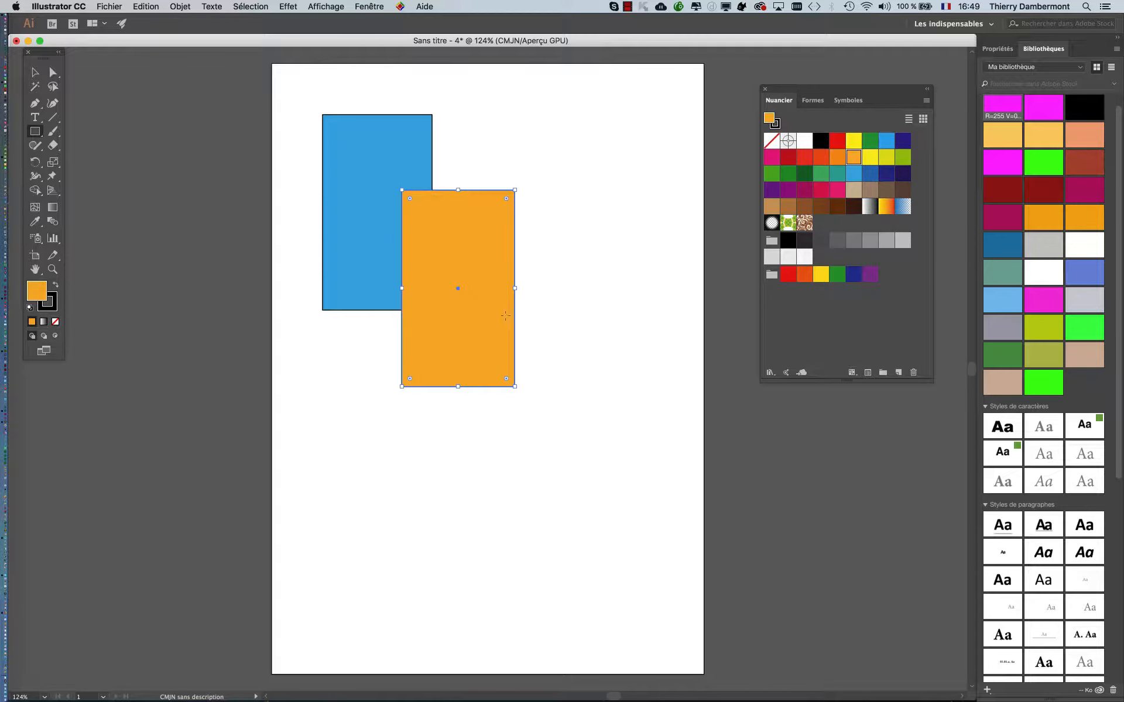
- Draw a third rectangle overlapping the orange one's lower-right corner and start a new swatch for it in RVB mode
drag(474, 311, 620, 519)
click(926, 100)
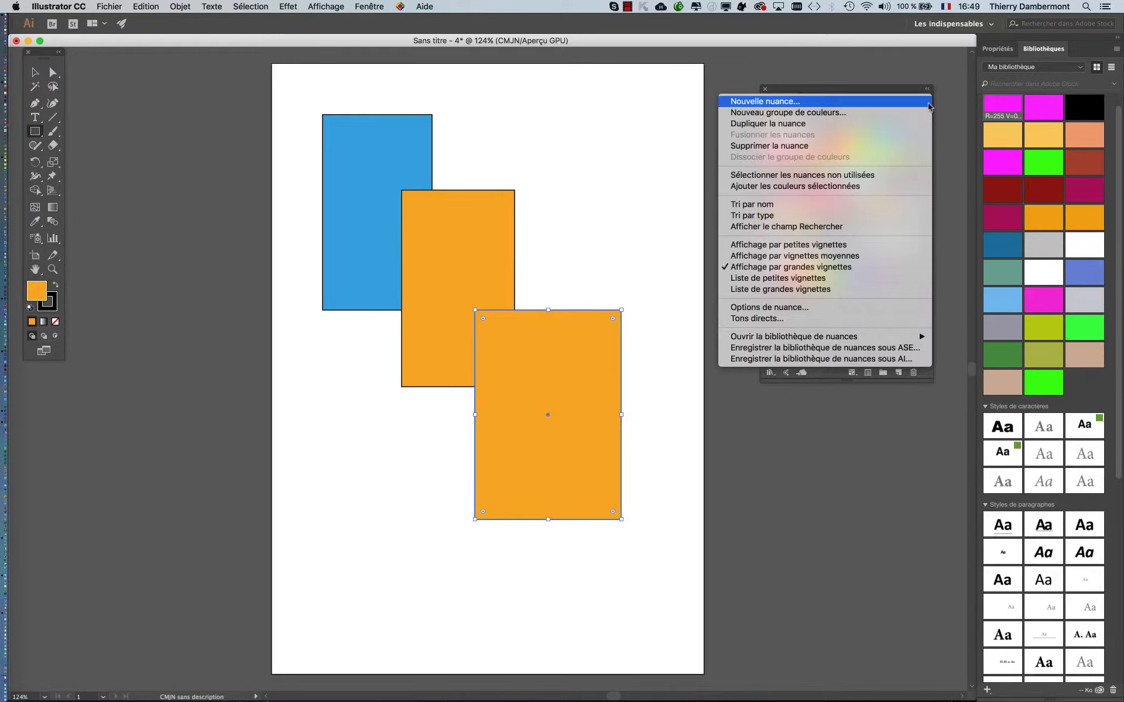
click(915, 103)
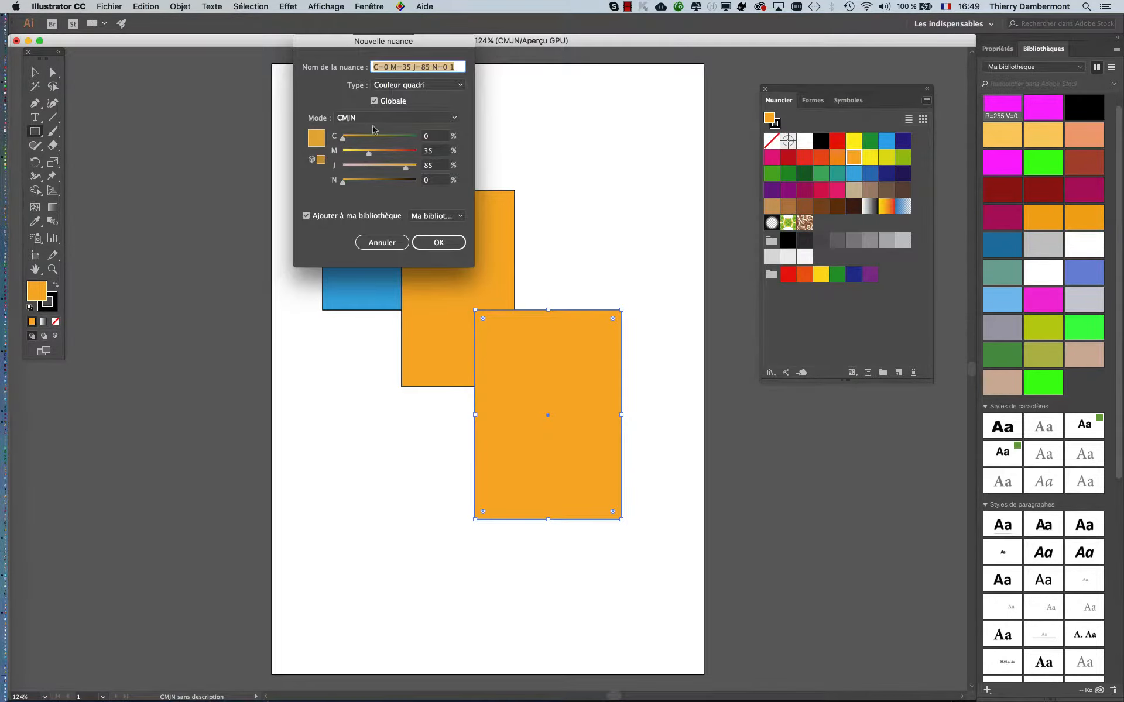
click(374, 119)
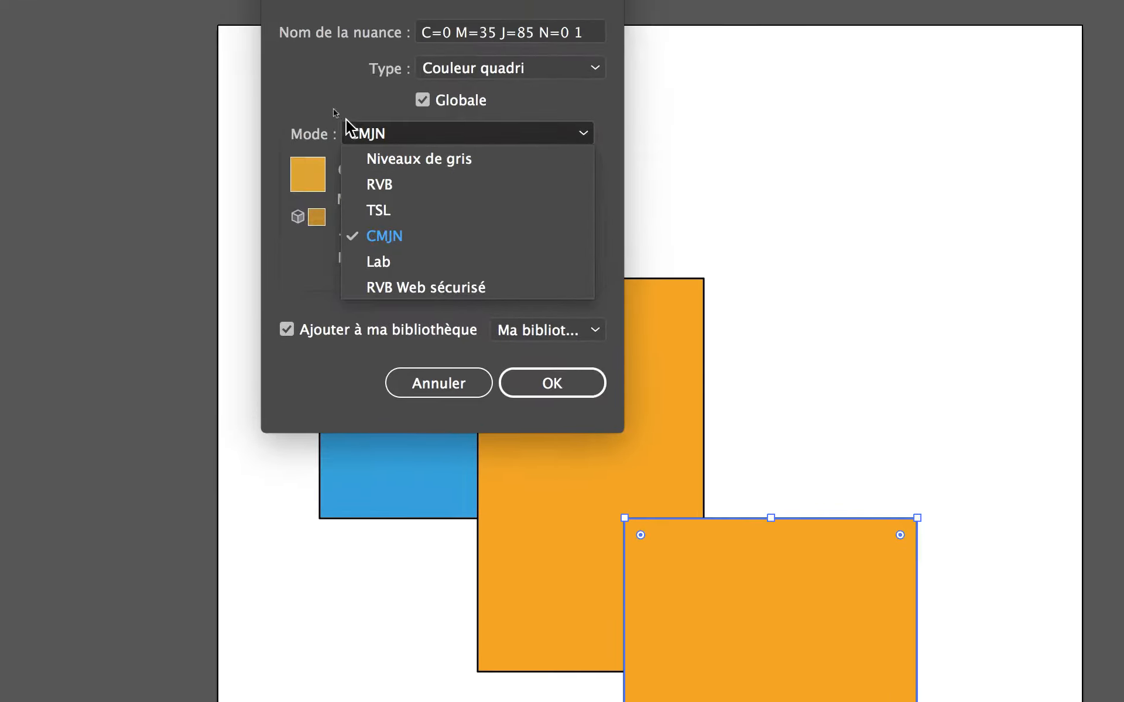
click(327, 98)
click(381, 151)
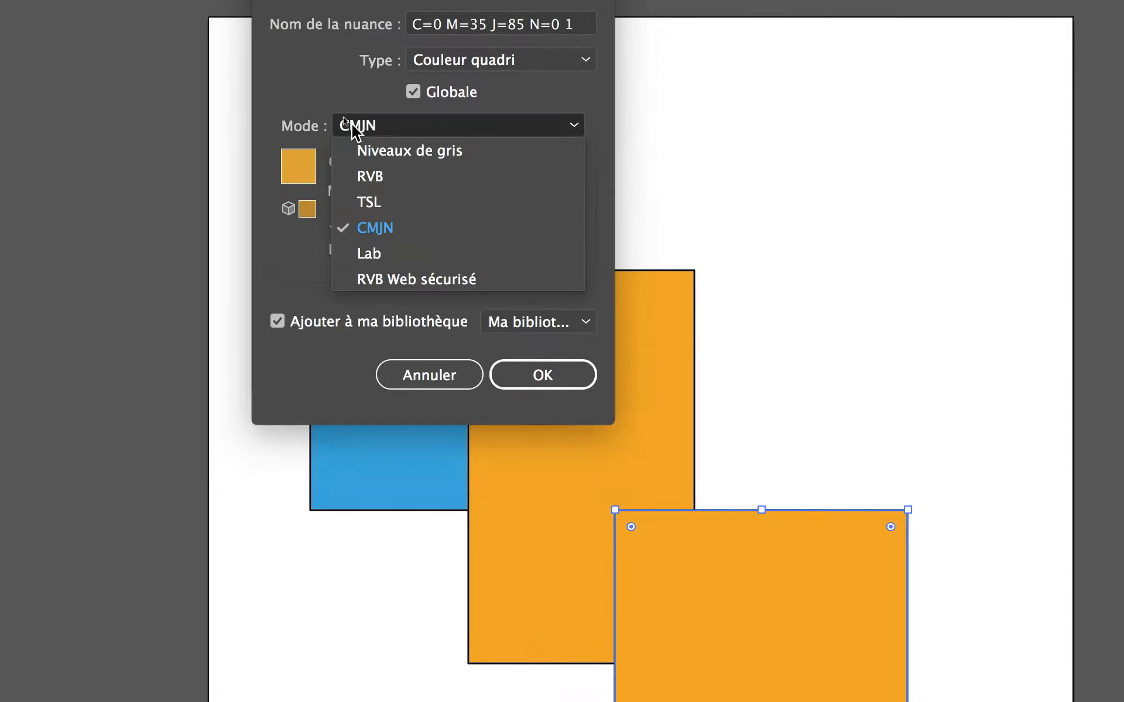
click(393, 205)
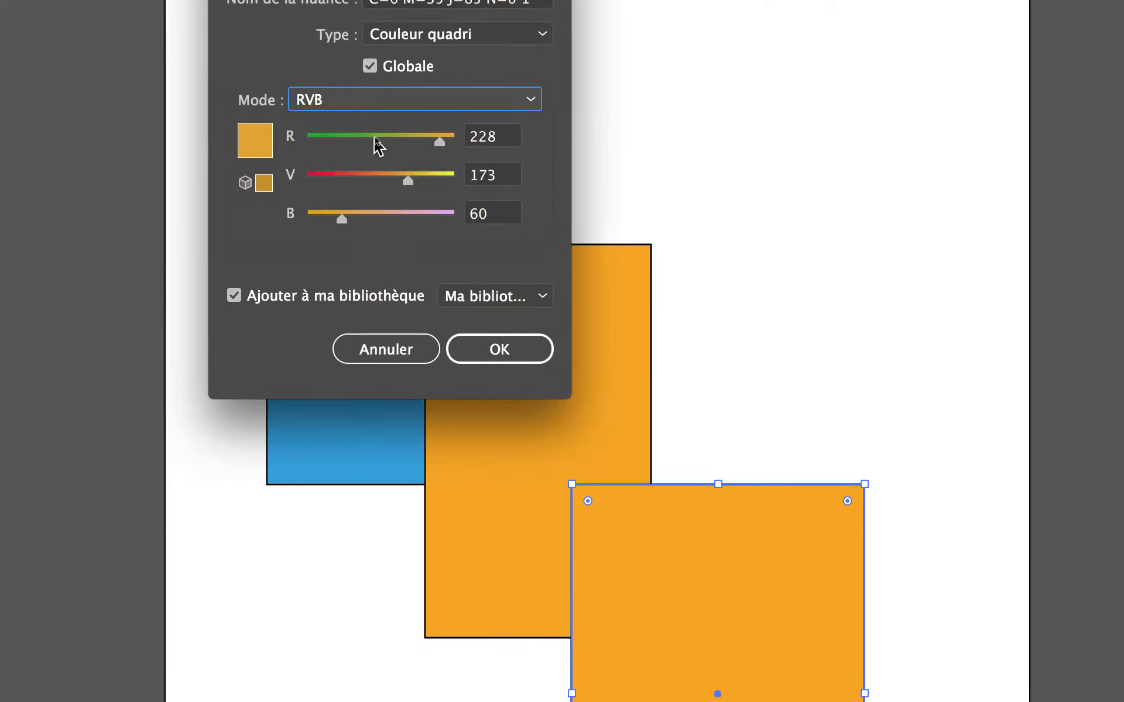
- Define the new swatch as R=255, V=0, B=255 and create it as the third rectangle's fill
drag(401, 140, 311, 150)
click(467, 217)
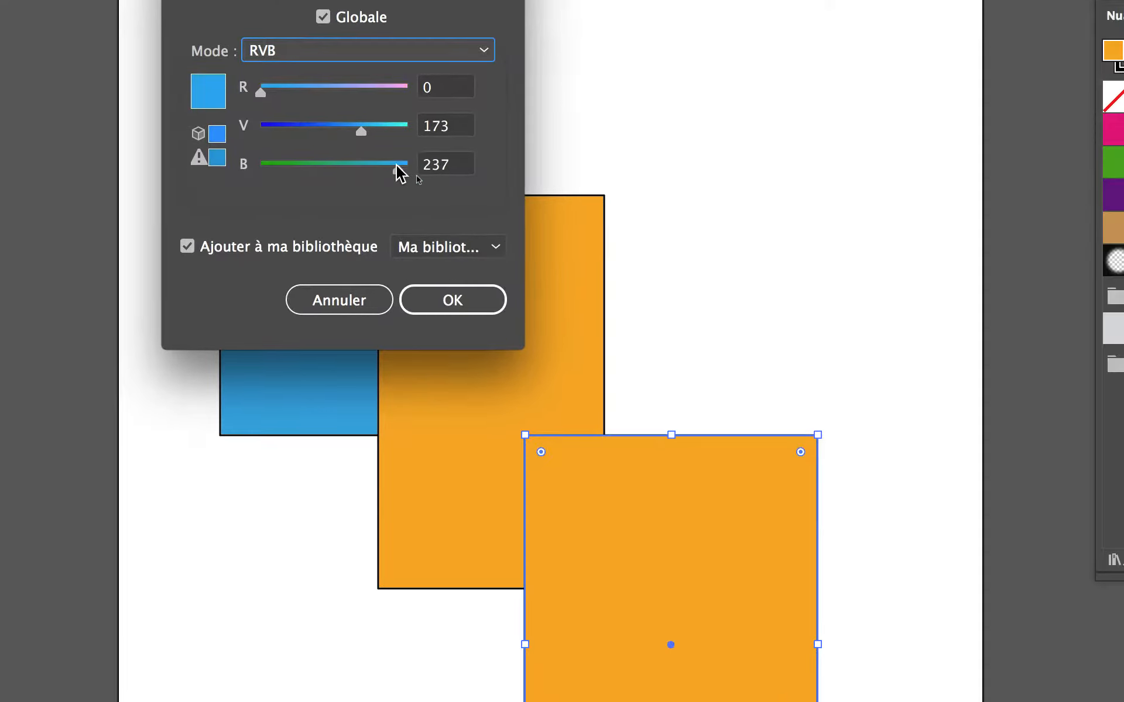
drag(397, 166, 408, 166)
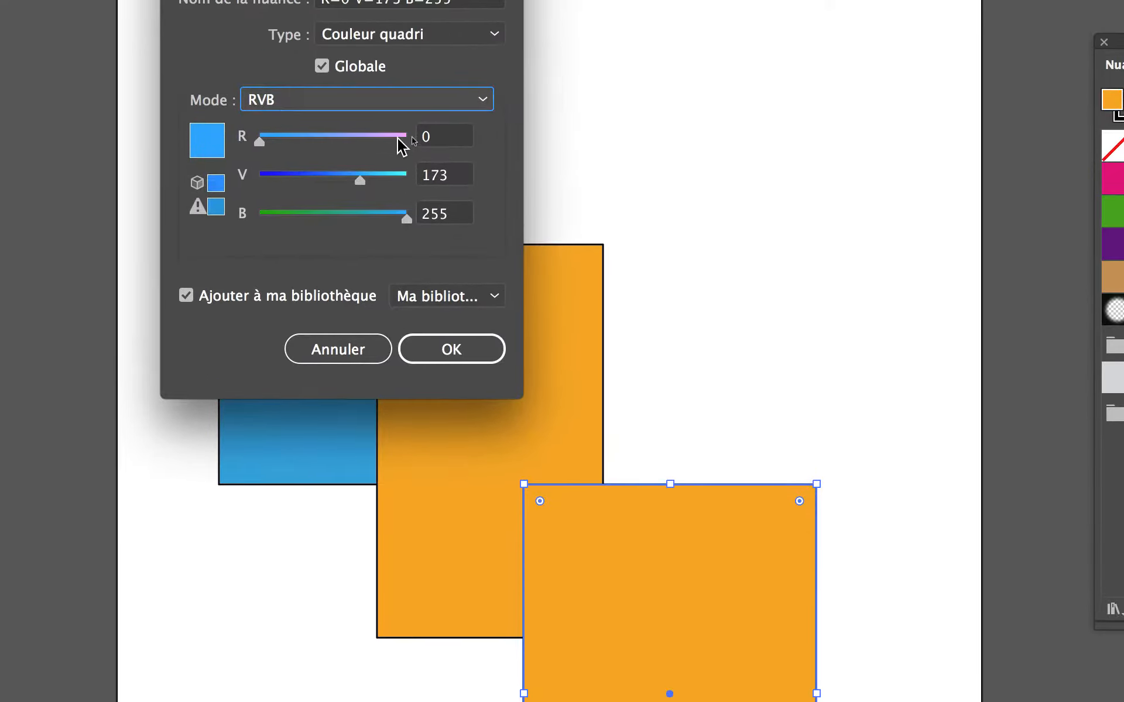
click(402, 92)
drag(361, 131, 251, 138)
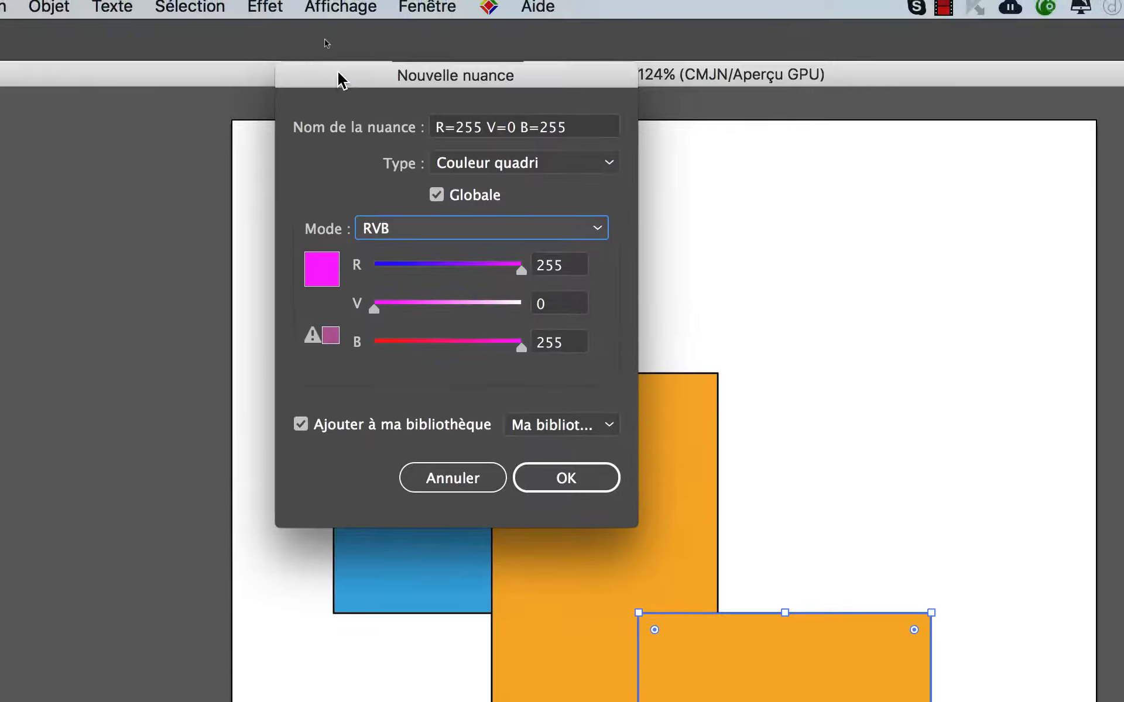
drag(338, 72, 448, 117)
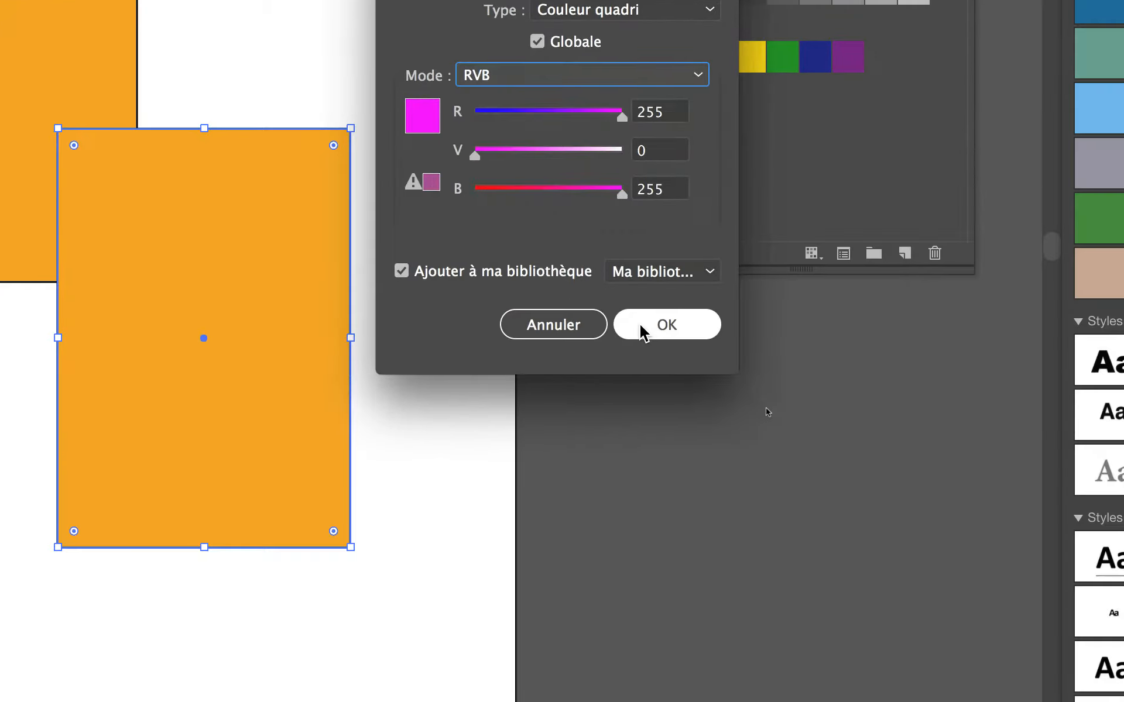
click(651, 514)
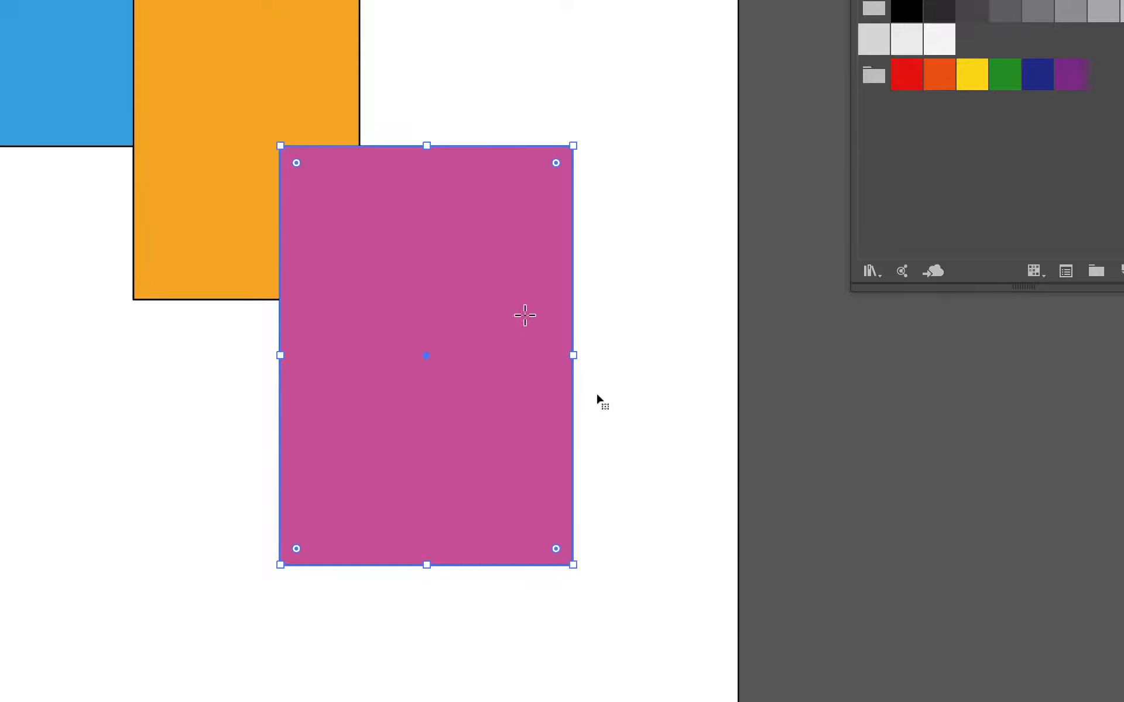
- Undo the magenta fill and the drawing of the third rectangle
key(ctrl+z)
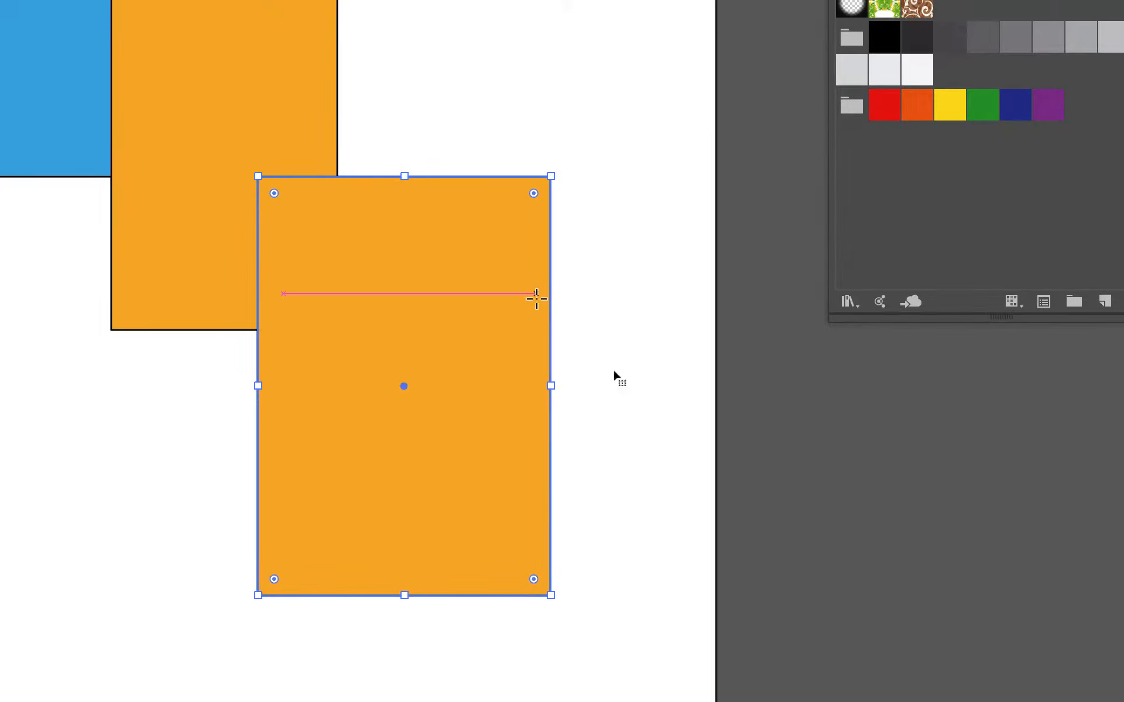
key(ctrl+z)
- Redraw the third rectangle over the orange one's lower-right corner, filling it with a new global RVB swatch of R=255, V=0, B=255
drag(265, 197, 553, 568)
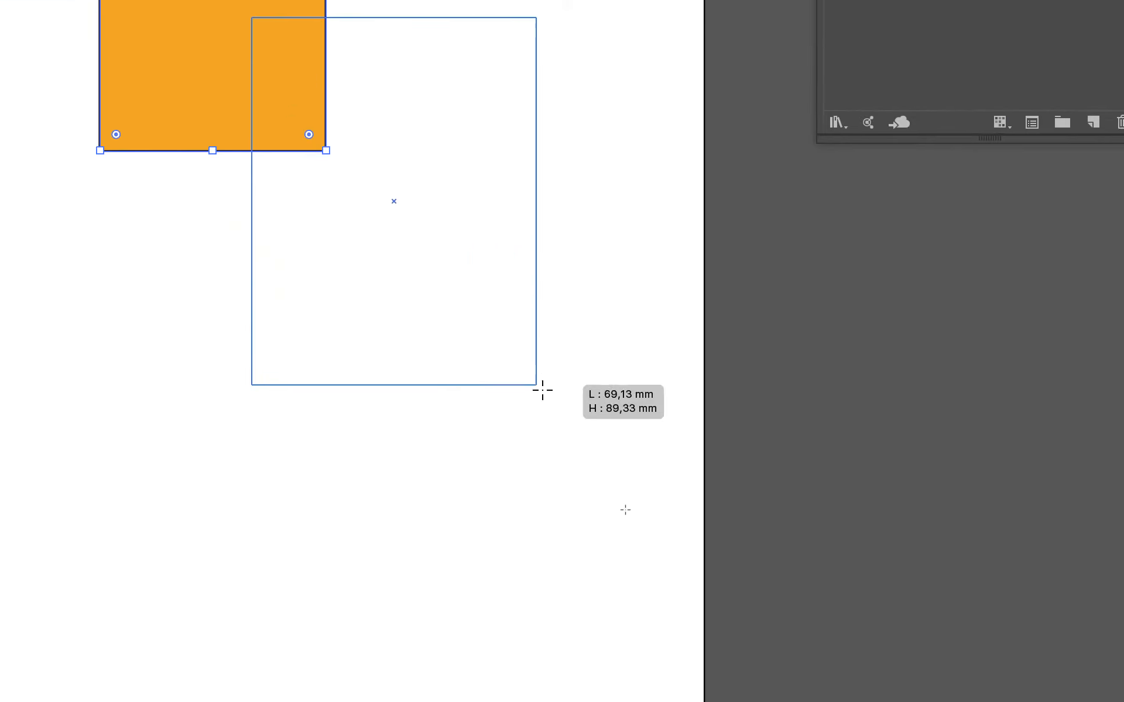
drag(542, 390, 553, 404)
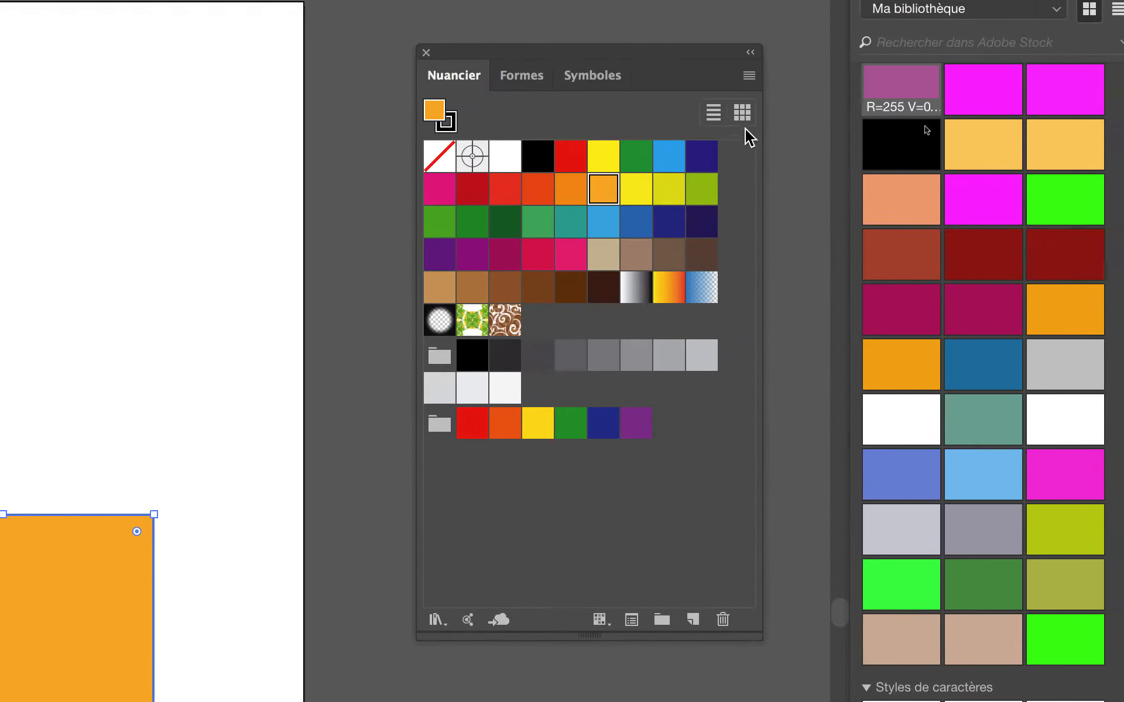
click(748, 74)
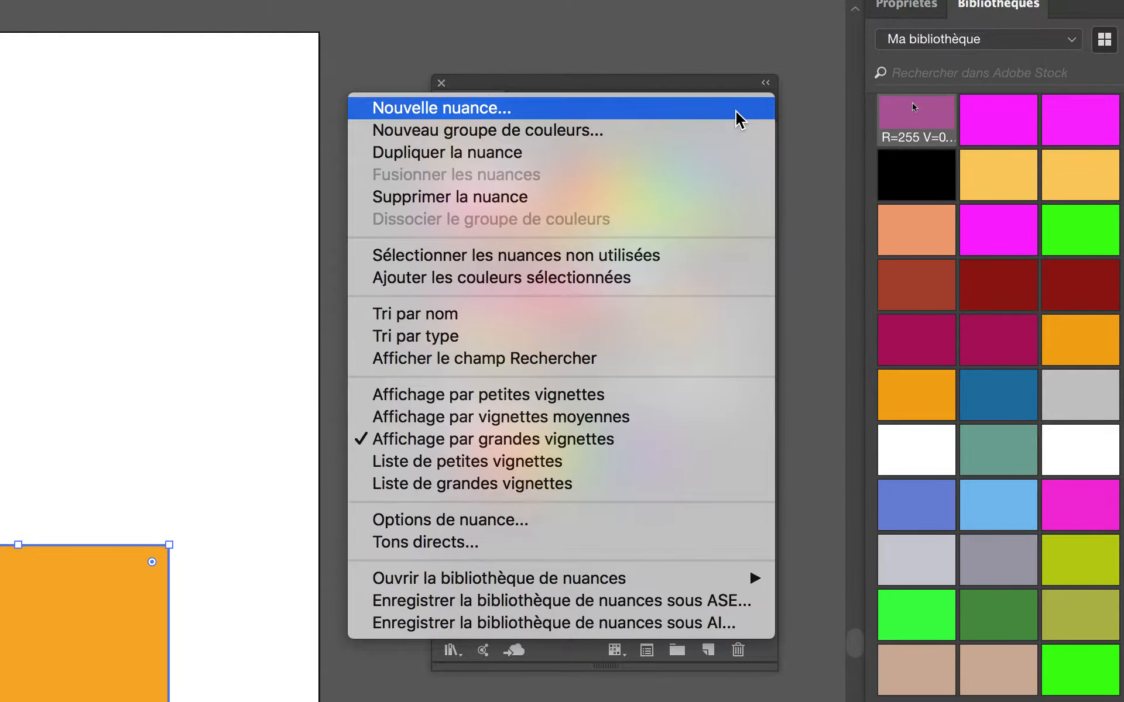
click(736, 108)
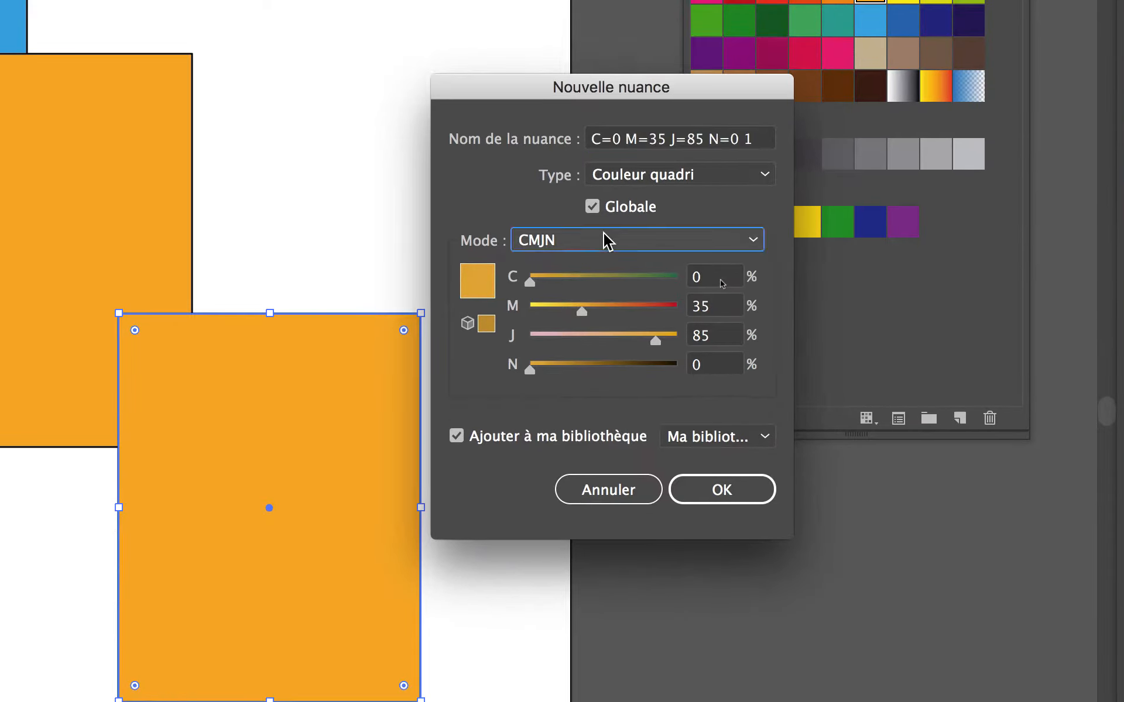
click(607, 240)
click(602, 288)
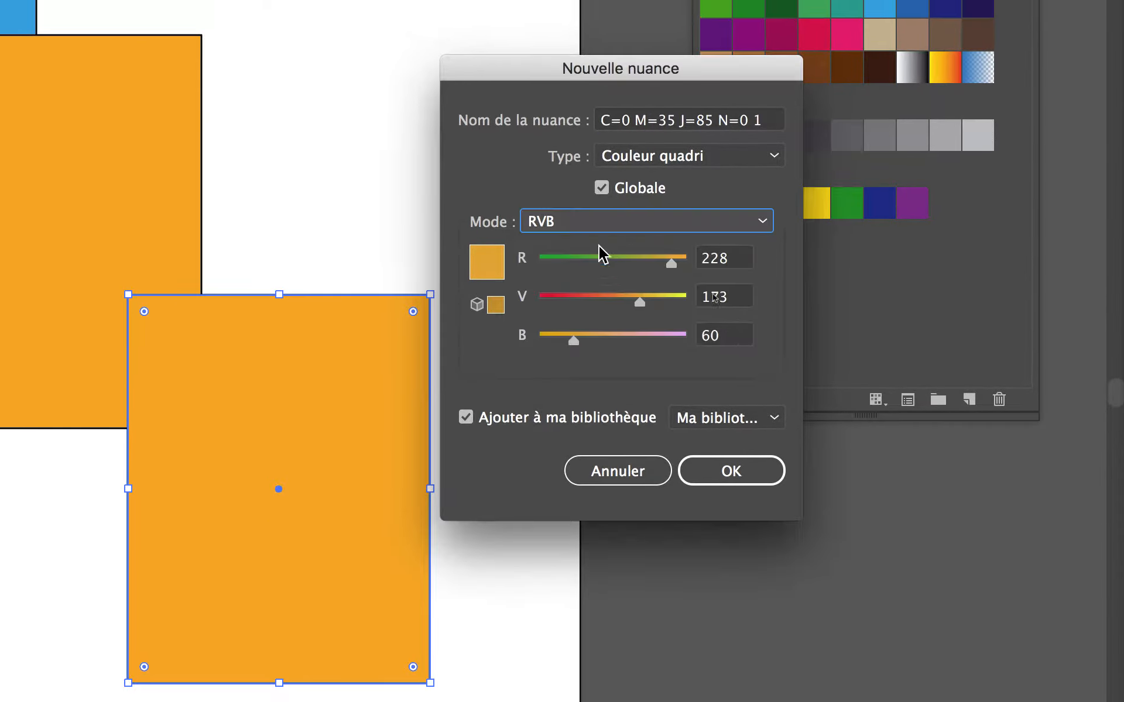
drag(672, 263, 635, 253)
drag(616, 327, 640, 327)
drag(584, 292, 474, 294)
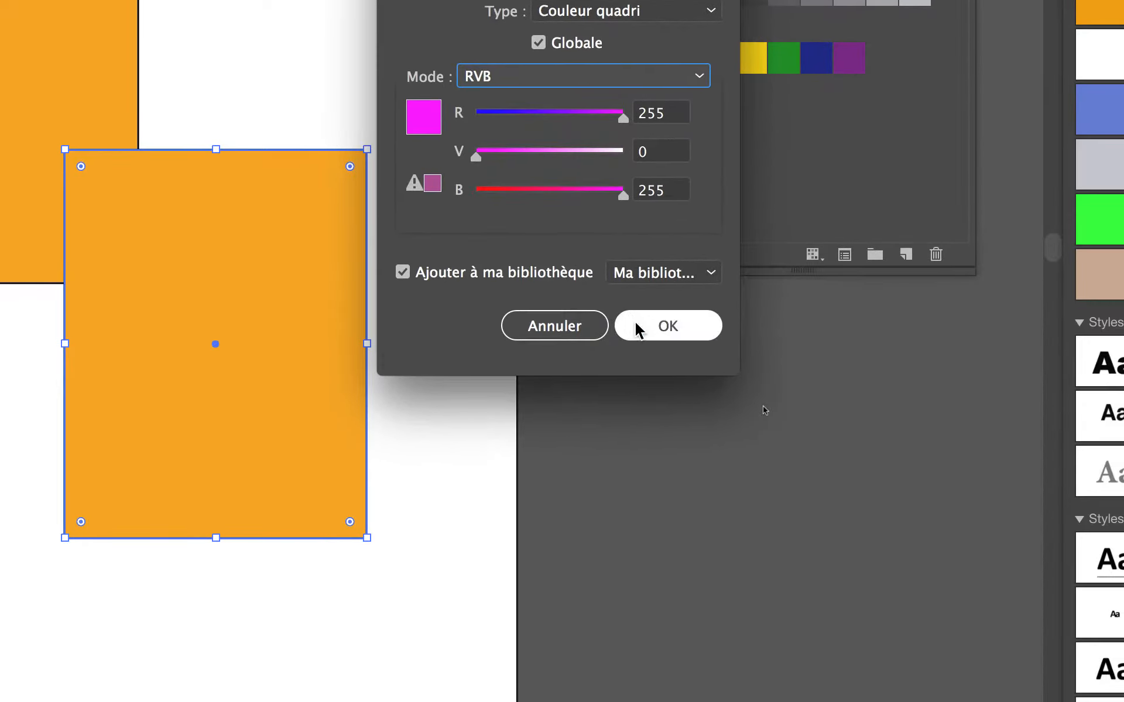
click(639, 330)
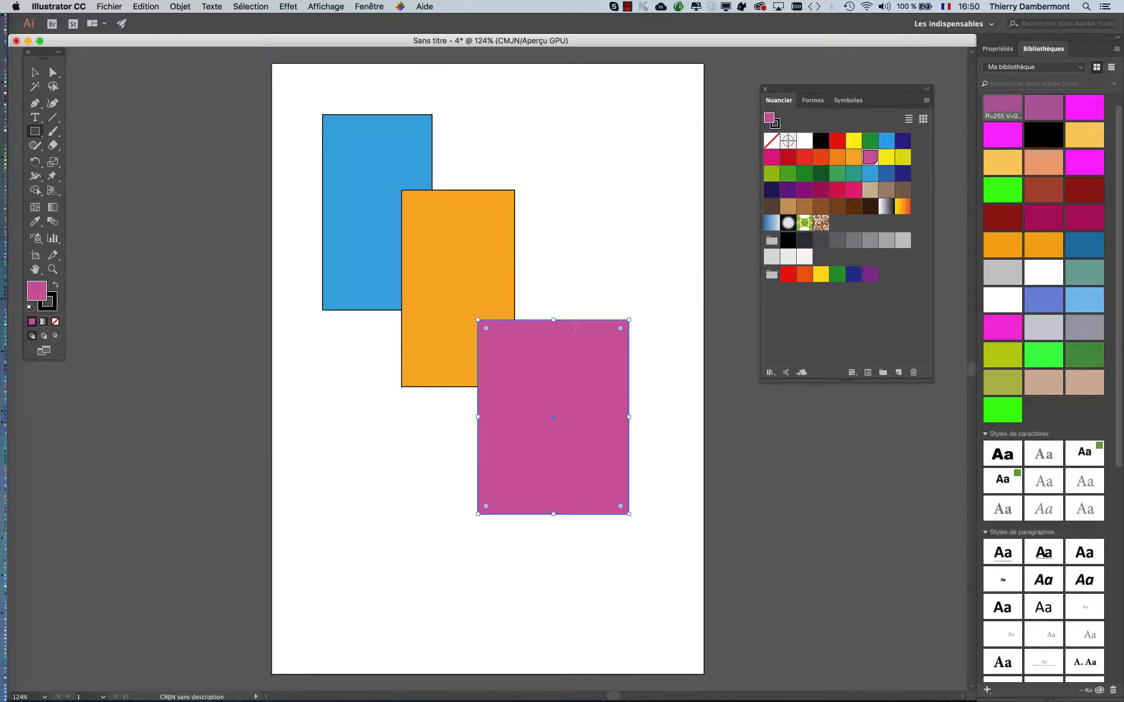
click(35, 72)
click(211, 192)
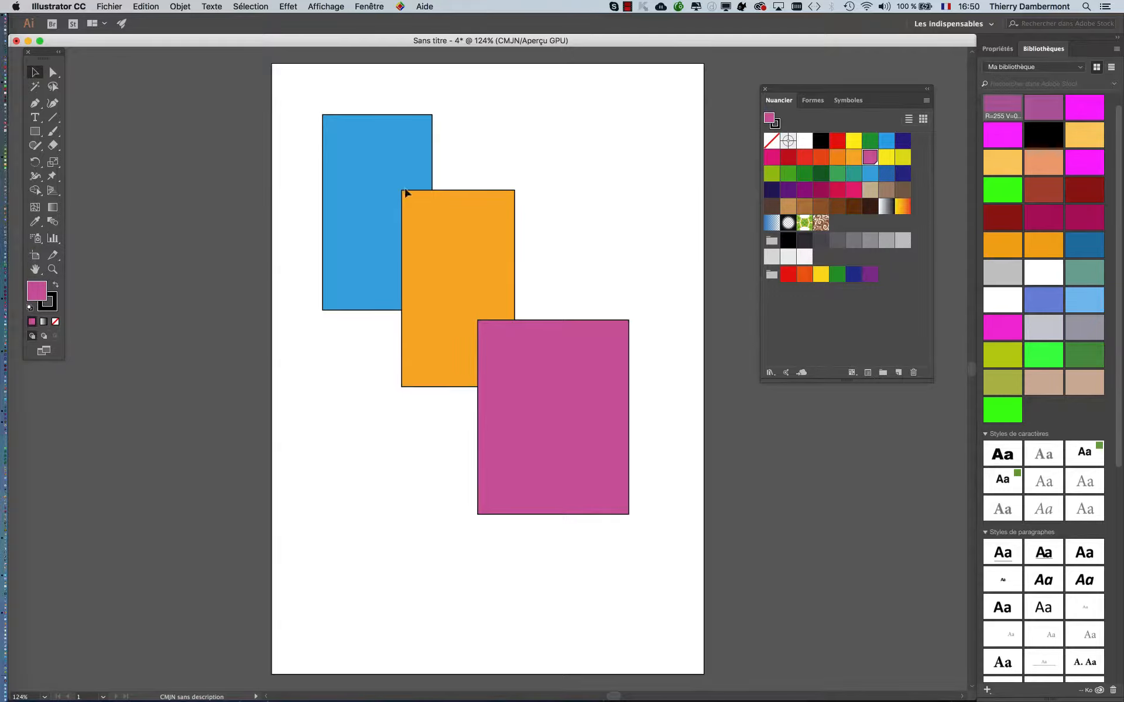
- Draw a fourth rectangle above the magenta one, overlapping the orange one, and fill it with the Noir swatch
click(35, 131)
mouse_move(474, 123)
mouse_down()
mouse_move(529, 185)
mouse_move(660, 280)
mouse_up()
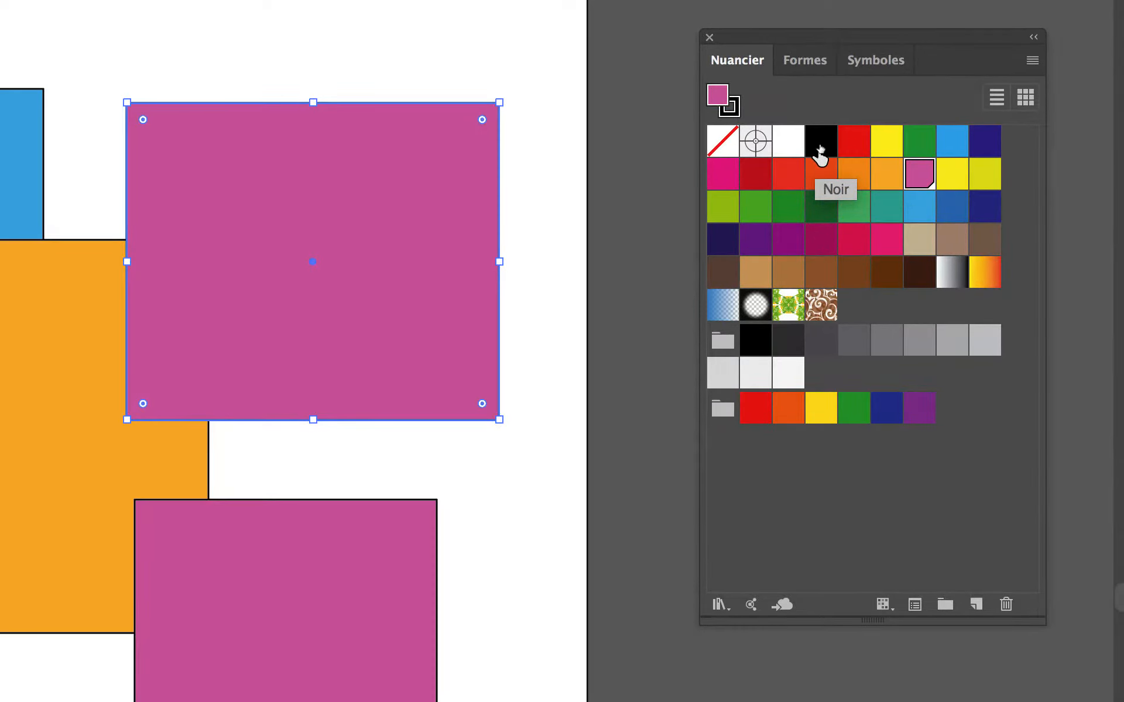
click(820, 147)
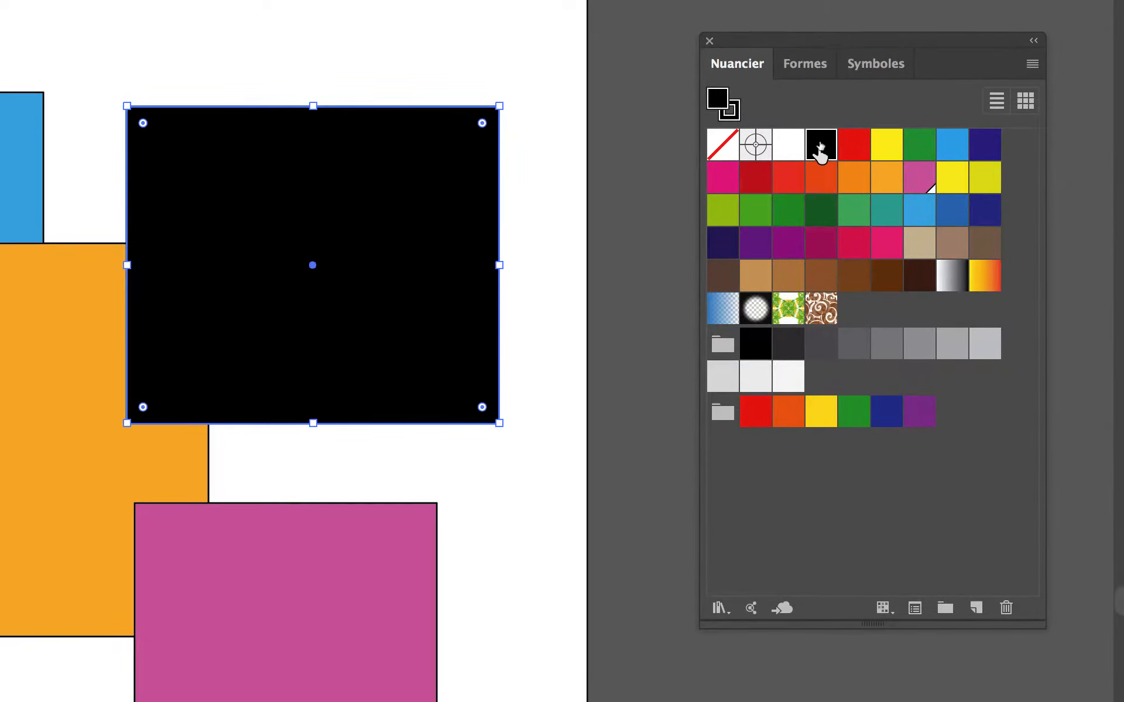
- Check the CMJN composition of the Noir swatch in its options and deselect the black rectangle
double_click(819, 147)
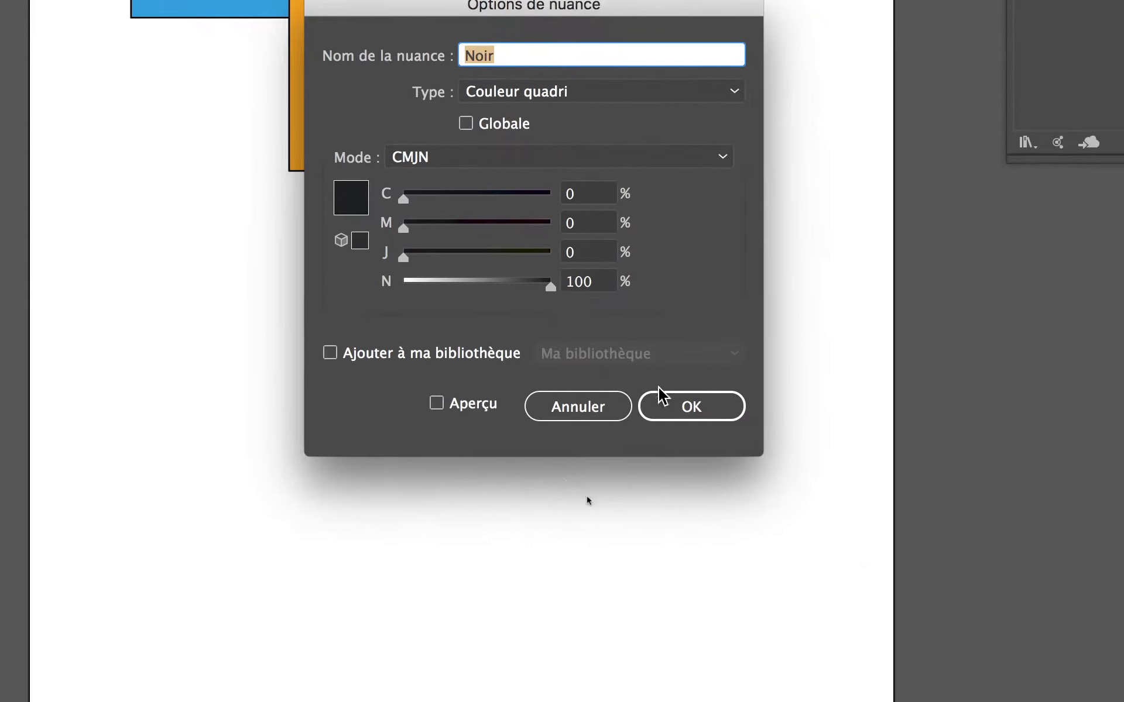
click(666, 399)
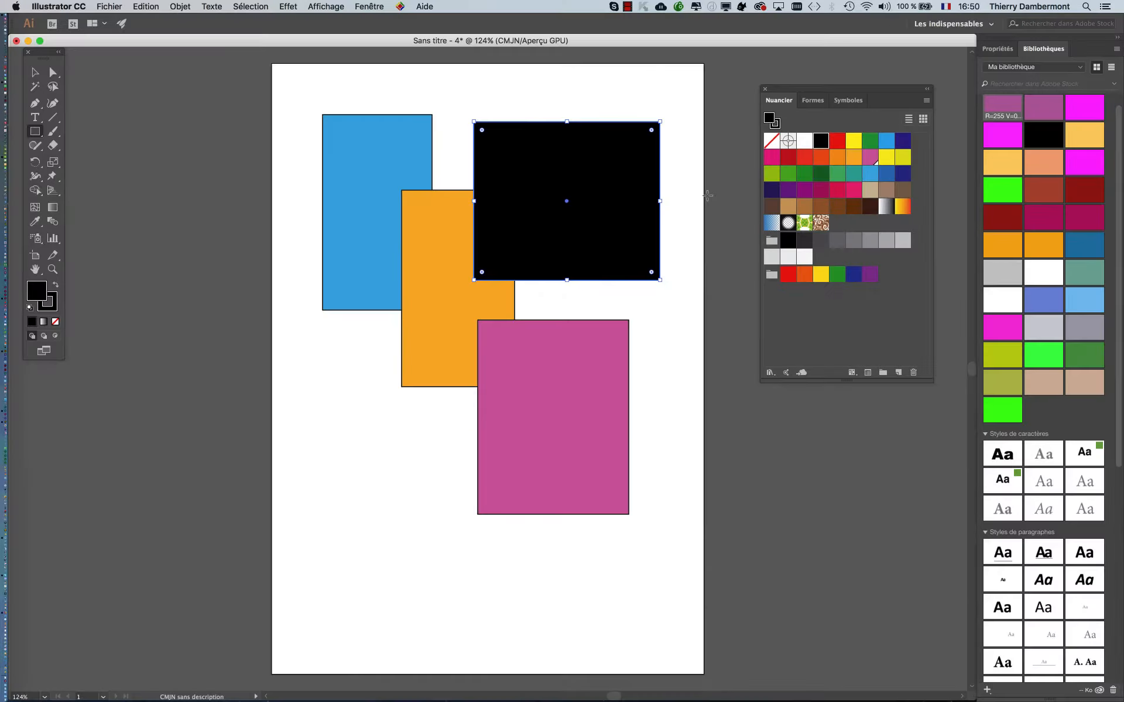
click(34, 71)
click(221, 210)
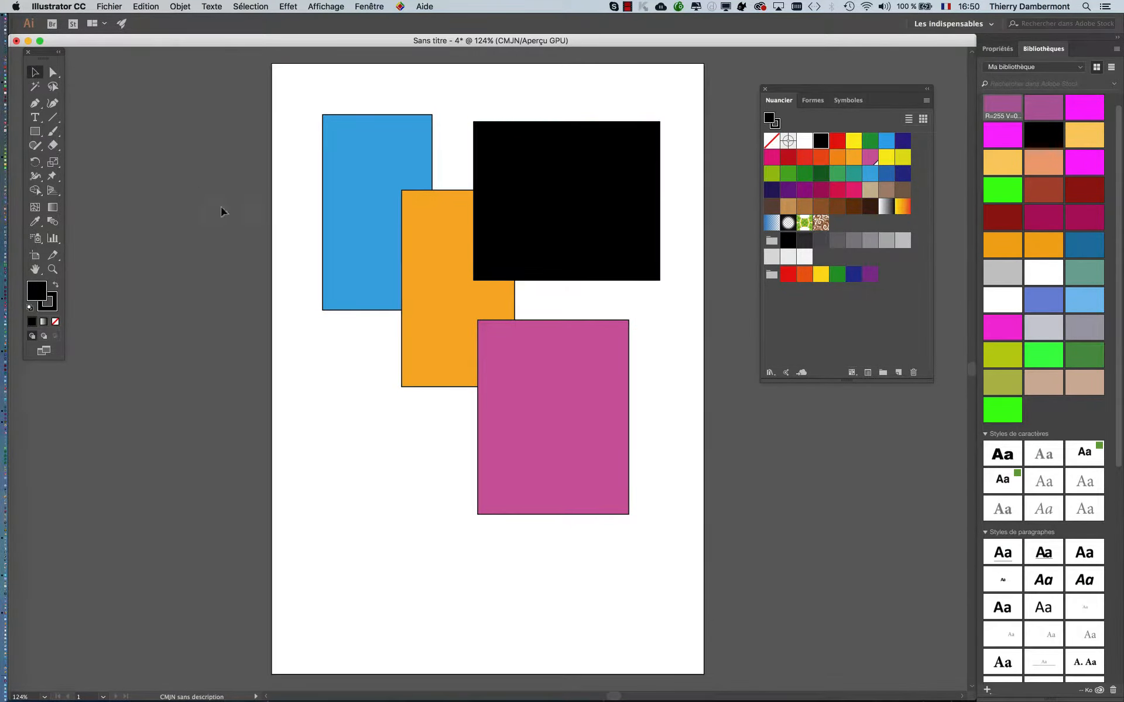
- Examine the black rectangle at 300% zoom, with the swatches panel moved clear of it
scroll(568, 209, up, 2)
drag(468, 202, 463, 274)
scroll(504, 276, up, 2)
scroll(505, 276, down, 2)
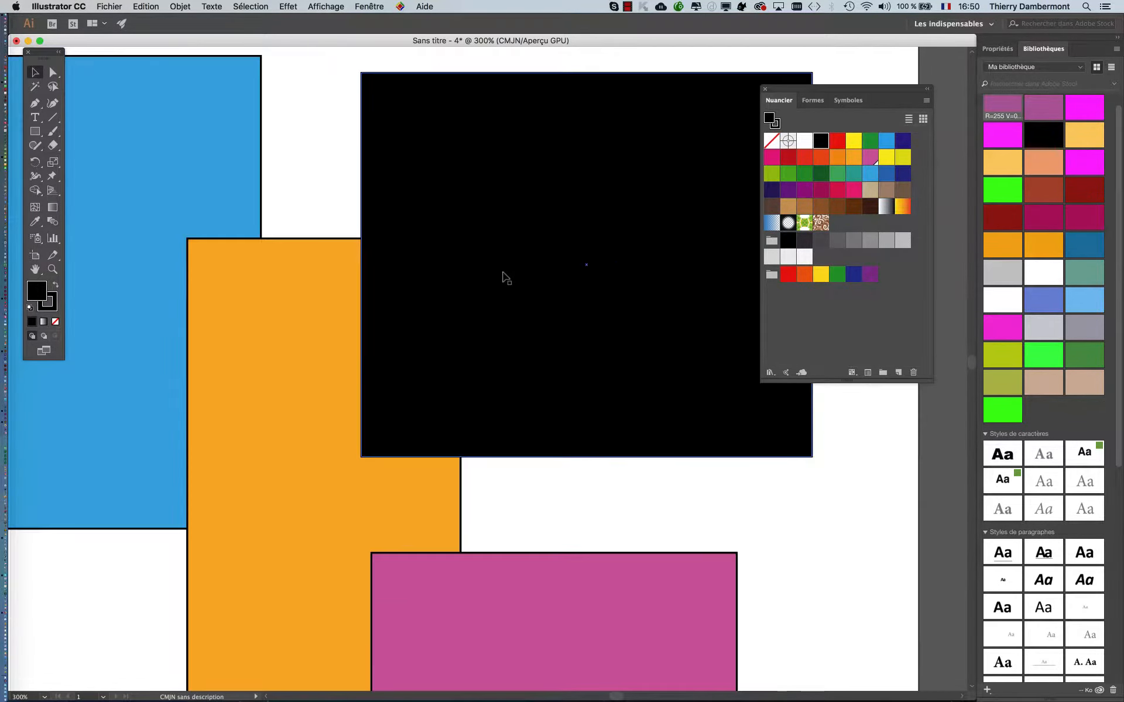
scroll(550, 273, up, 1)
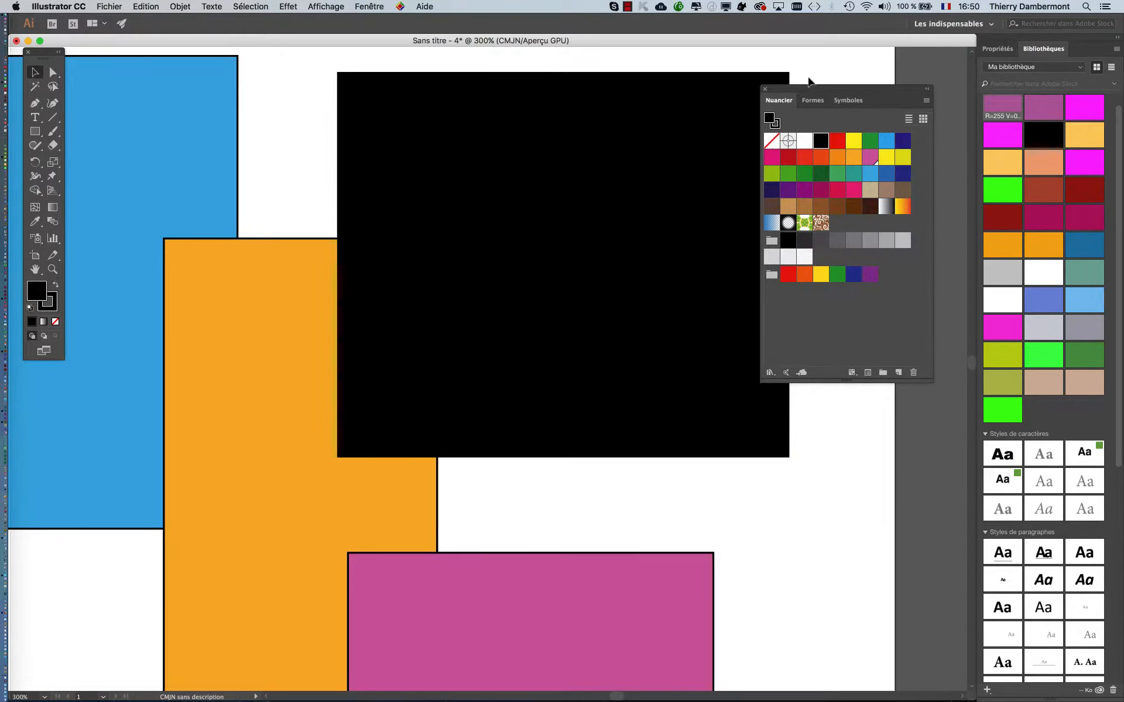
drag(804, 90, 890, 96)
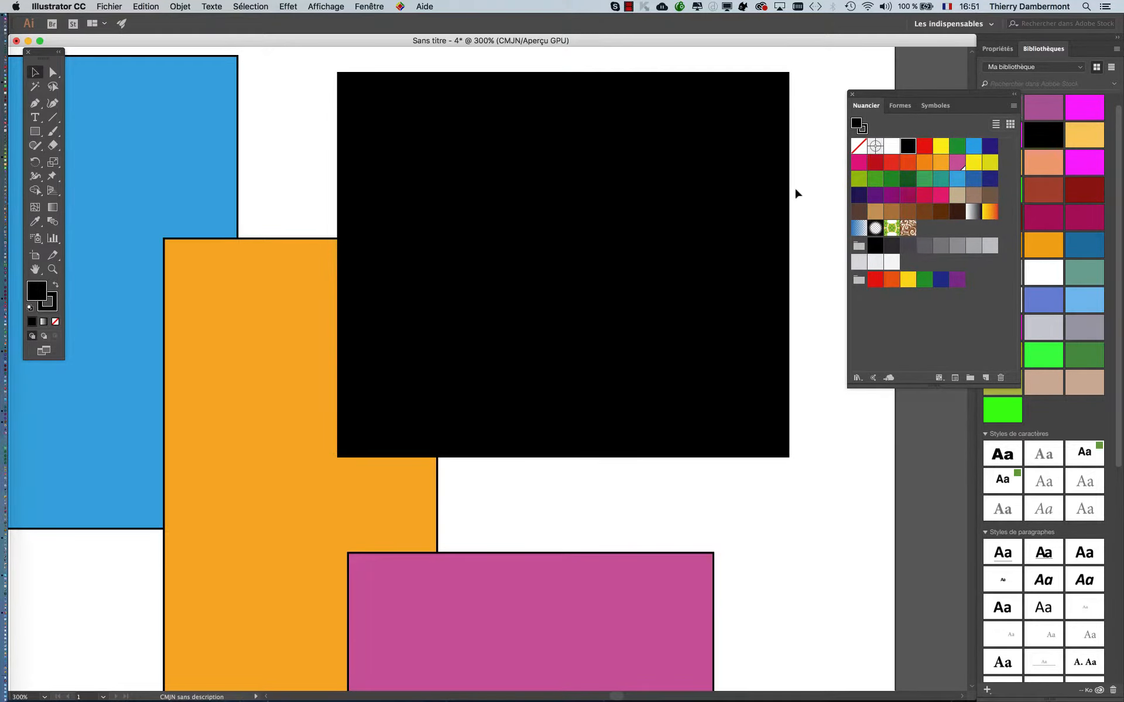
- In the Aspect du noir preferences, set the on-screen option to Afficher tous les noirs avec précision
click(72, 6)
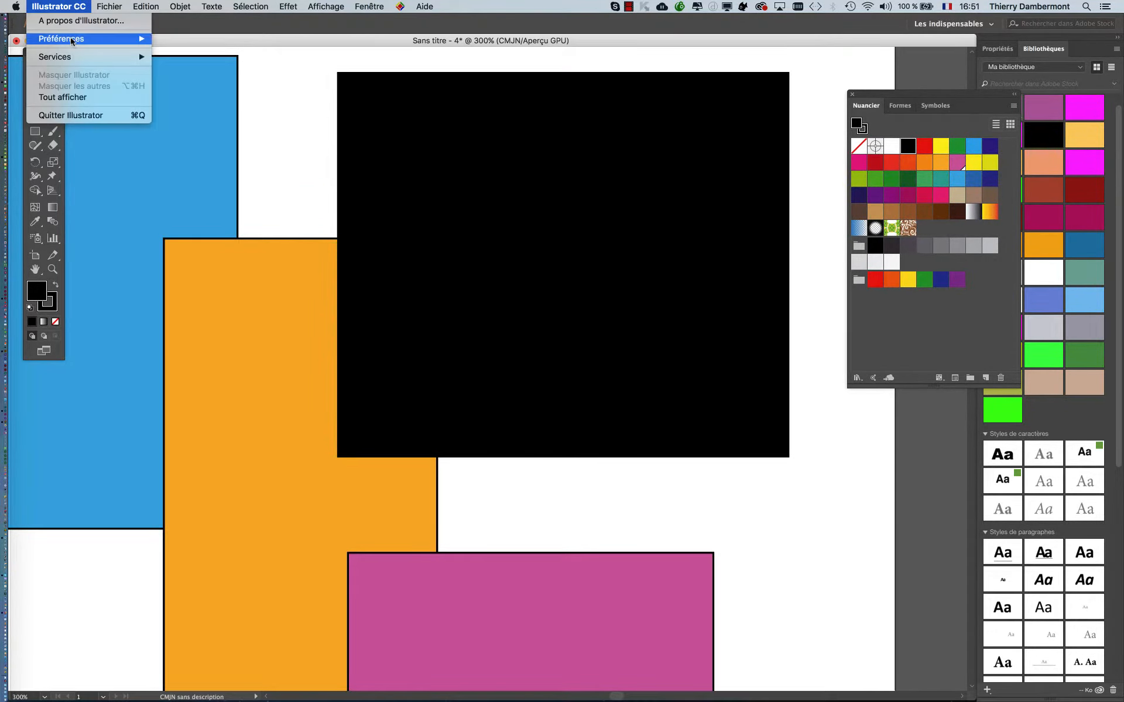
mouse_move(72, 41)
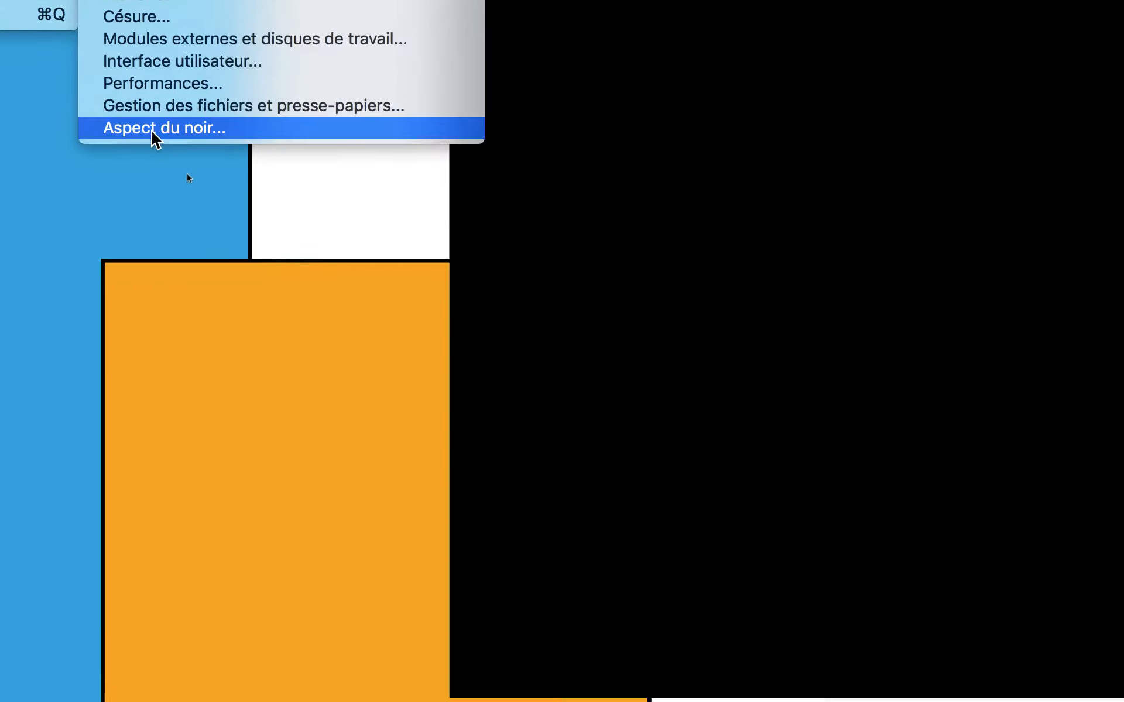
click(154, 130)
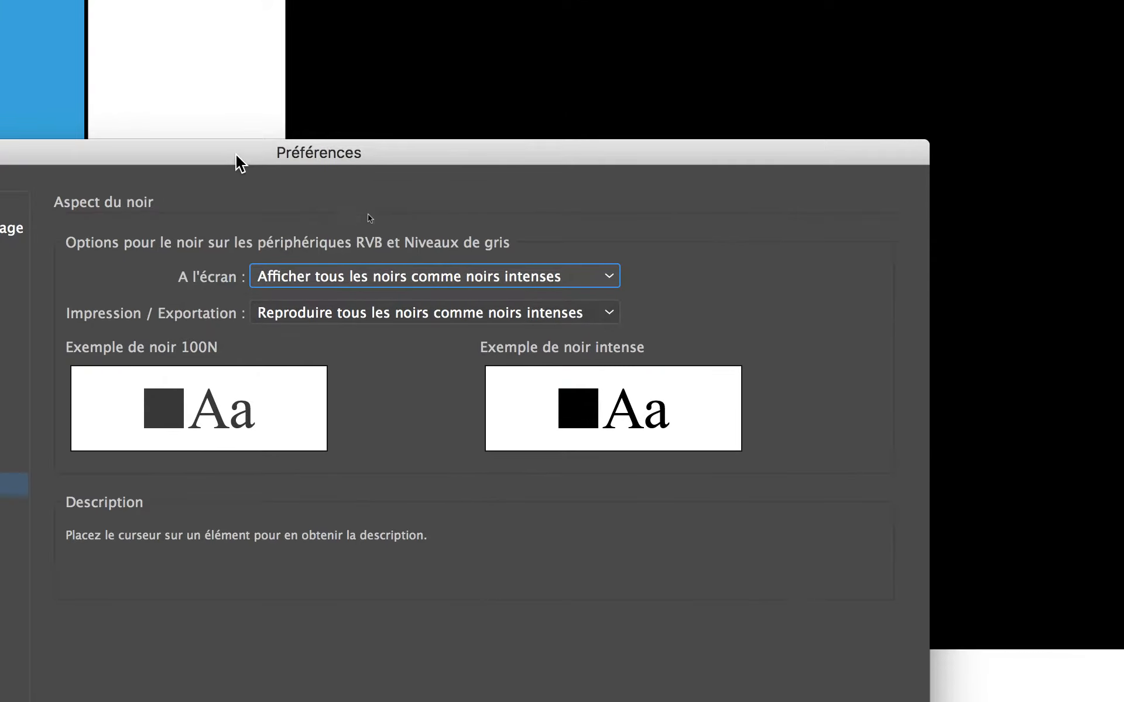
mouse_move(309, 284)
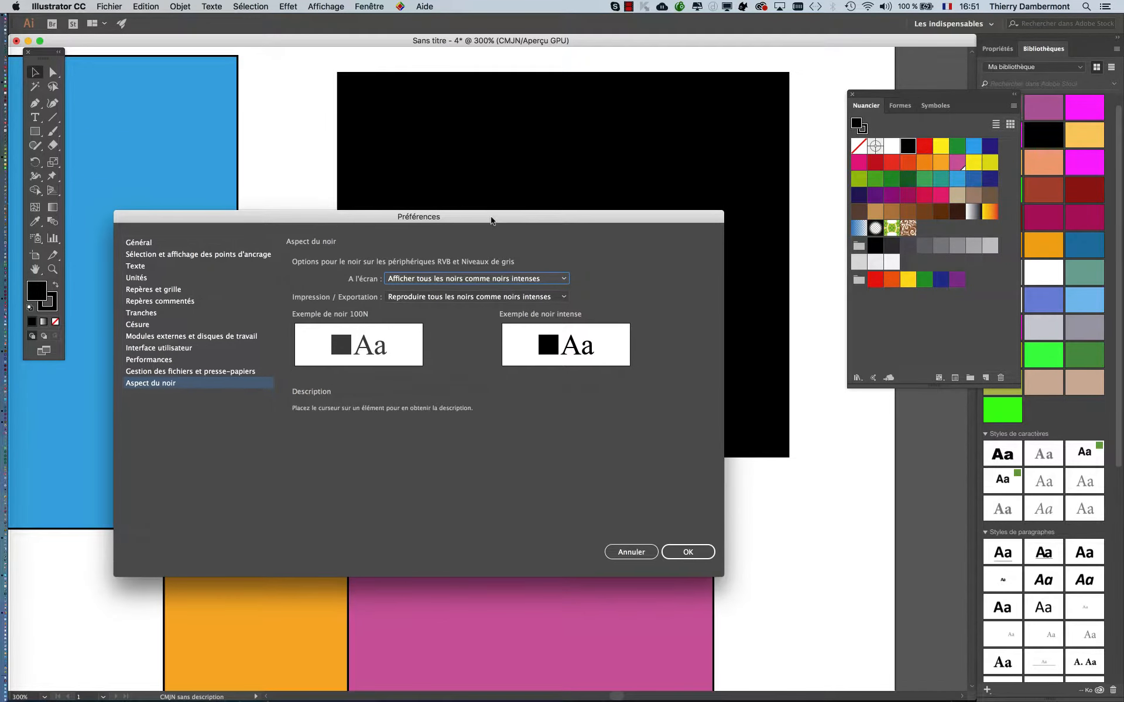
drag(491, 220, 495, 203)
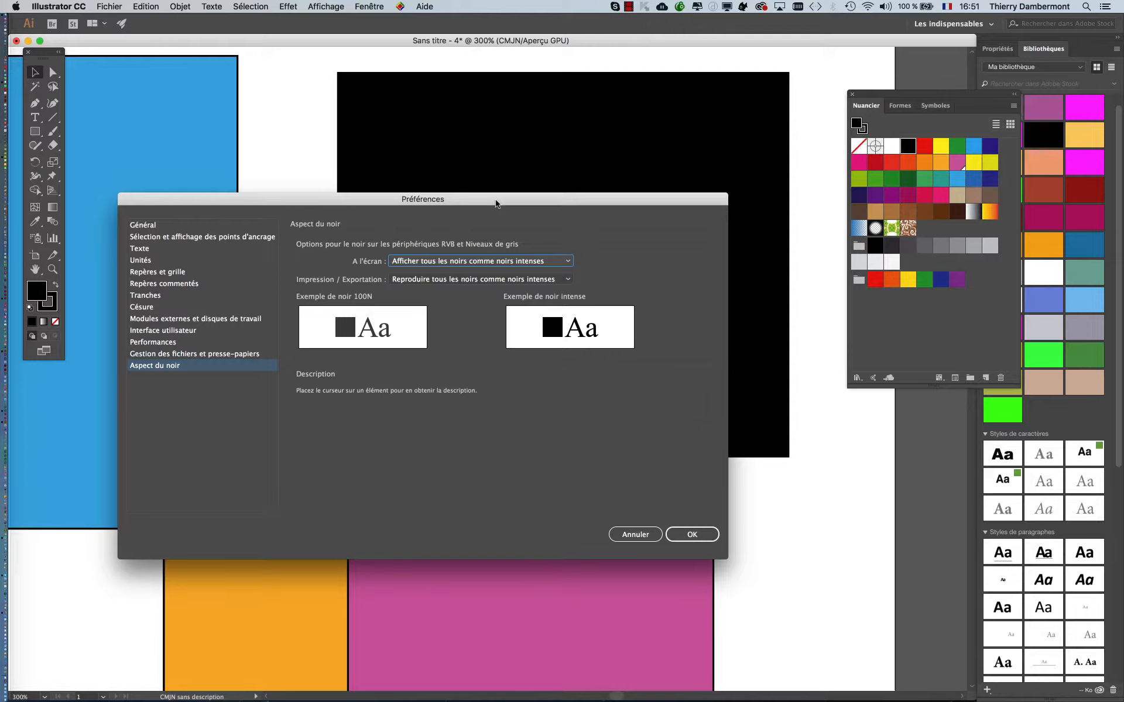
drag(495, 203, 509, 204)
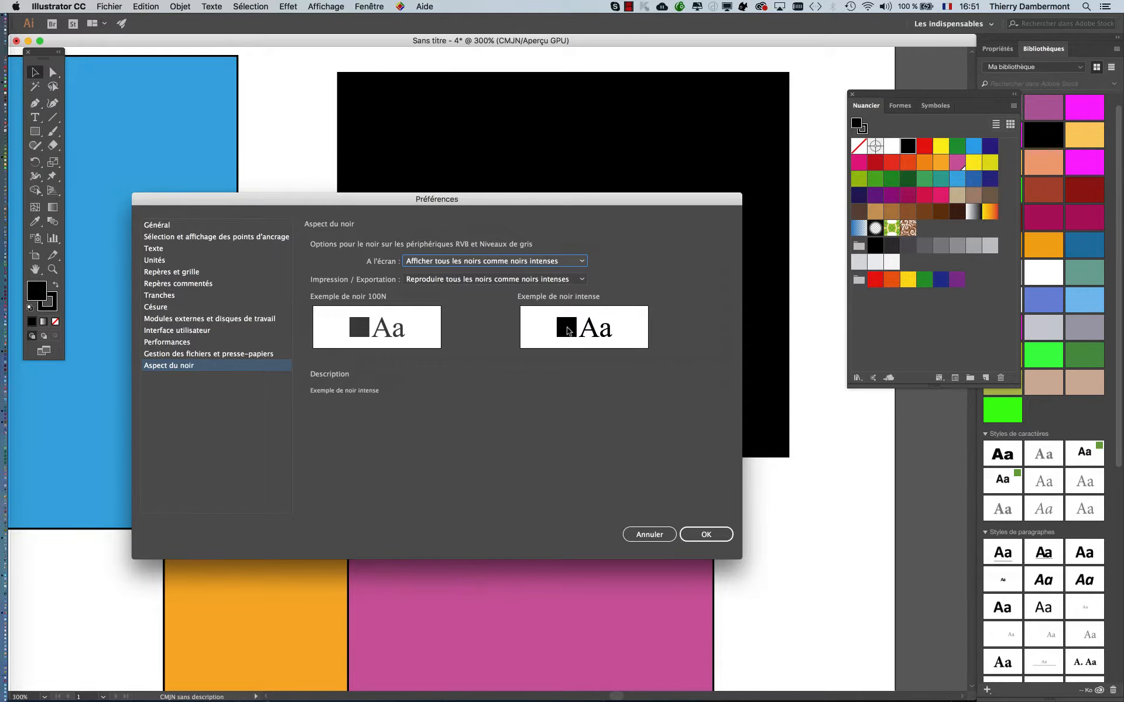
mouse_move(444, 264)
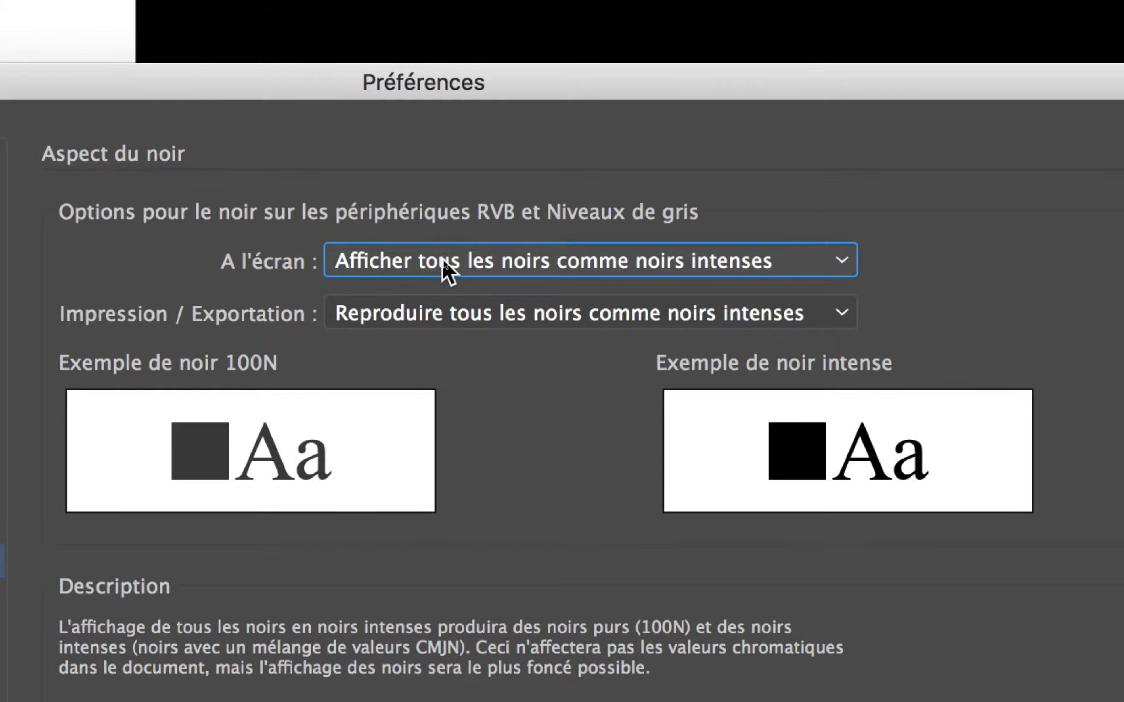
click(447, 261)
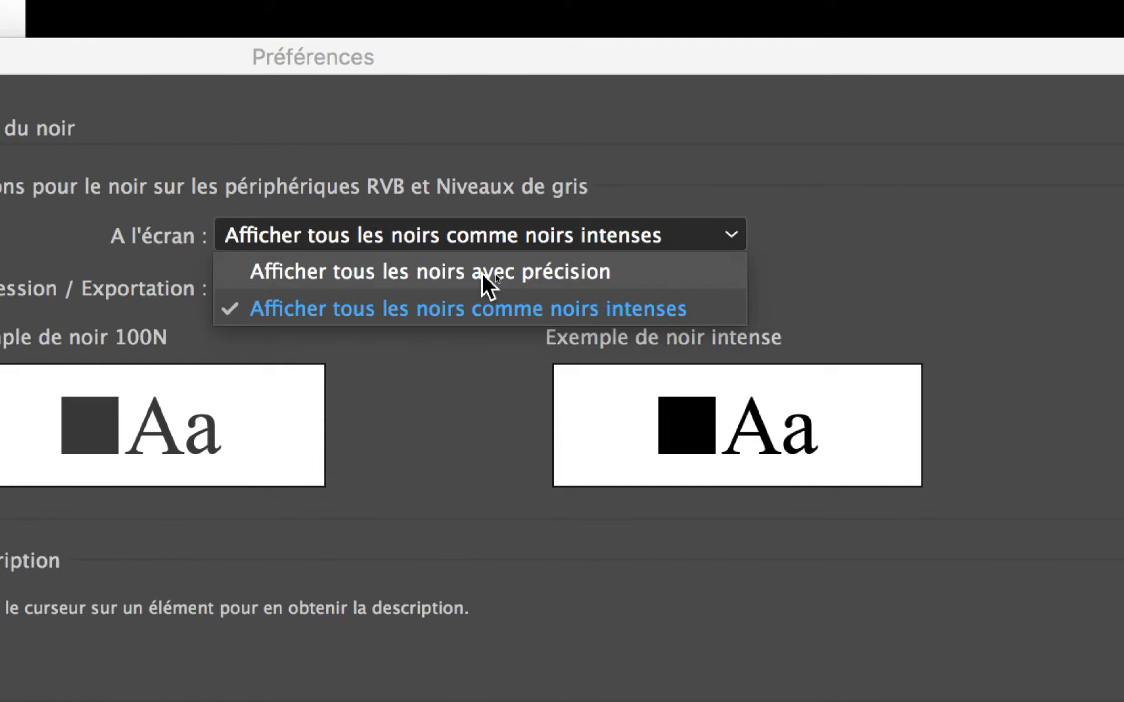
click(483, 275)
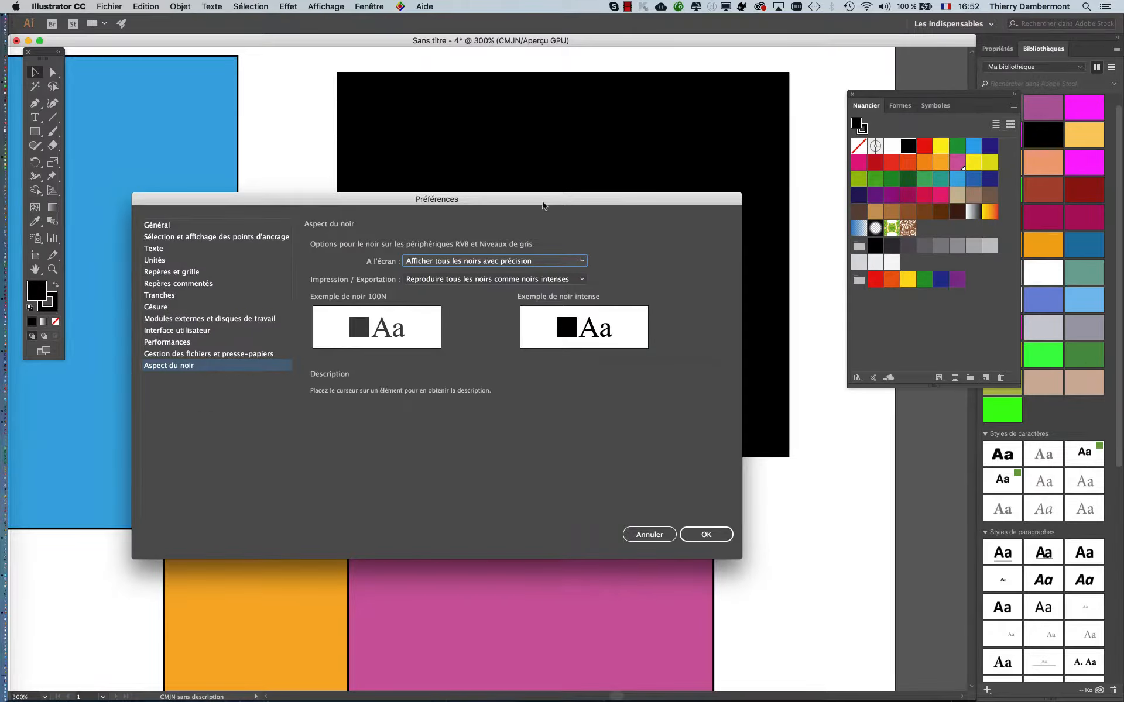
drag(543, 204, 135, 97)
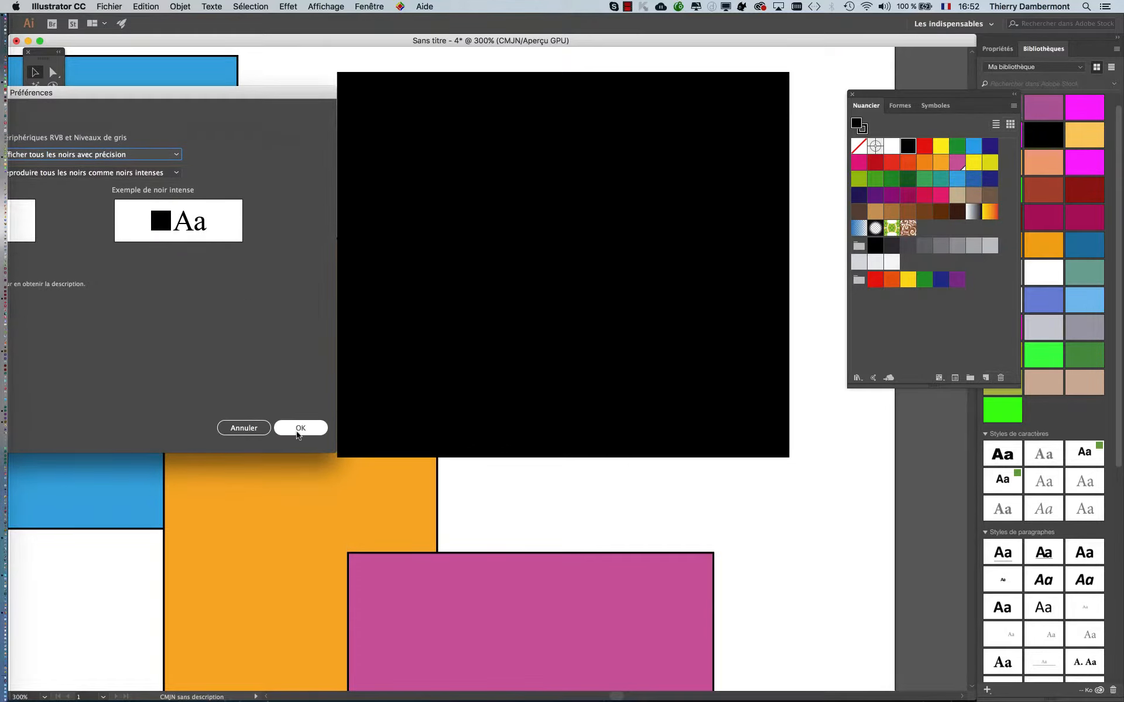
click(298, 431)
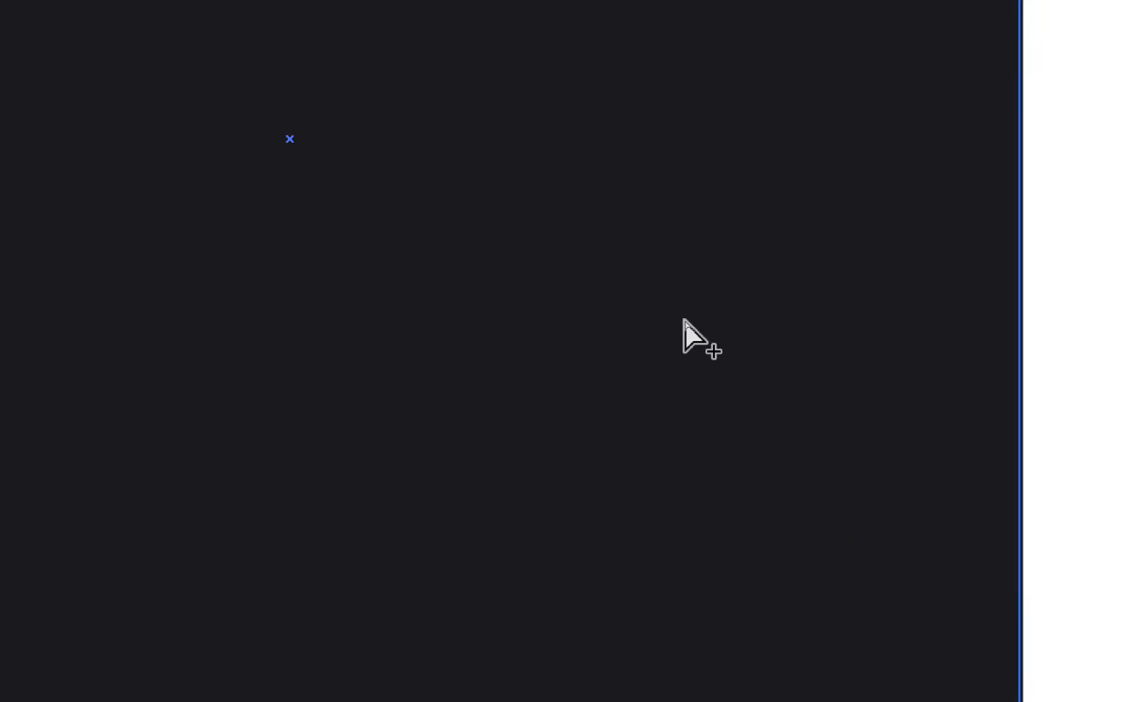
- Examine how the black rectangle and outlines display beside the coloured rectangles at 200% and 300% zoom
key(super+minus)
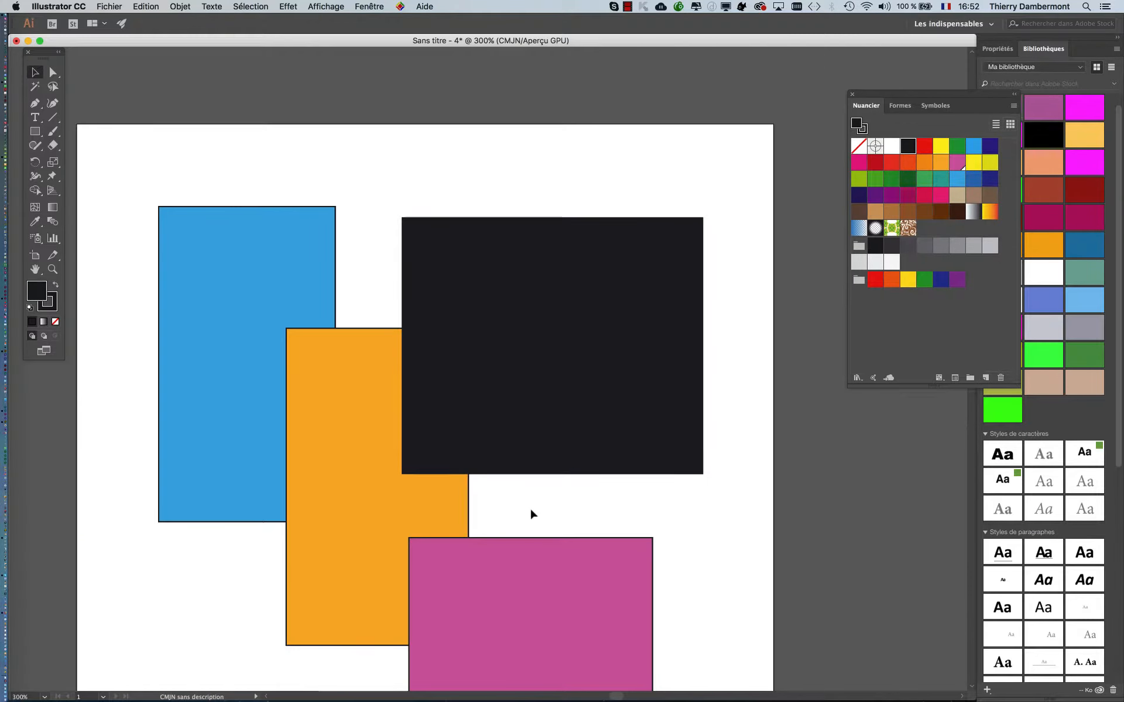
click(389, 494)
drag(319, 438, 363, 321)
click(548, 459)
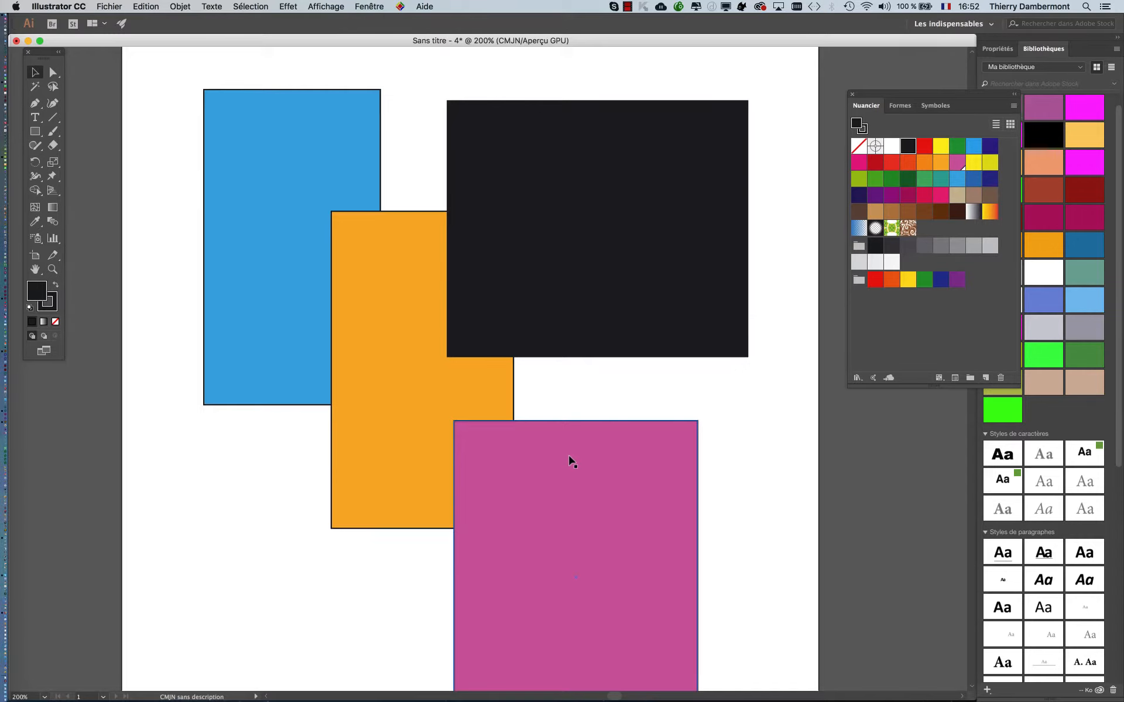
key(super+minus)
key(super+plus)
scroll(659, 439, up, 1)
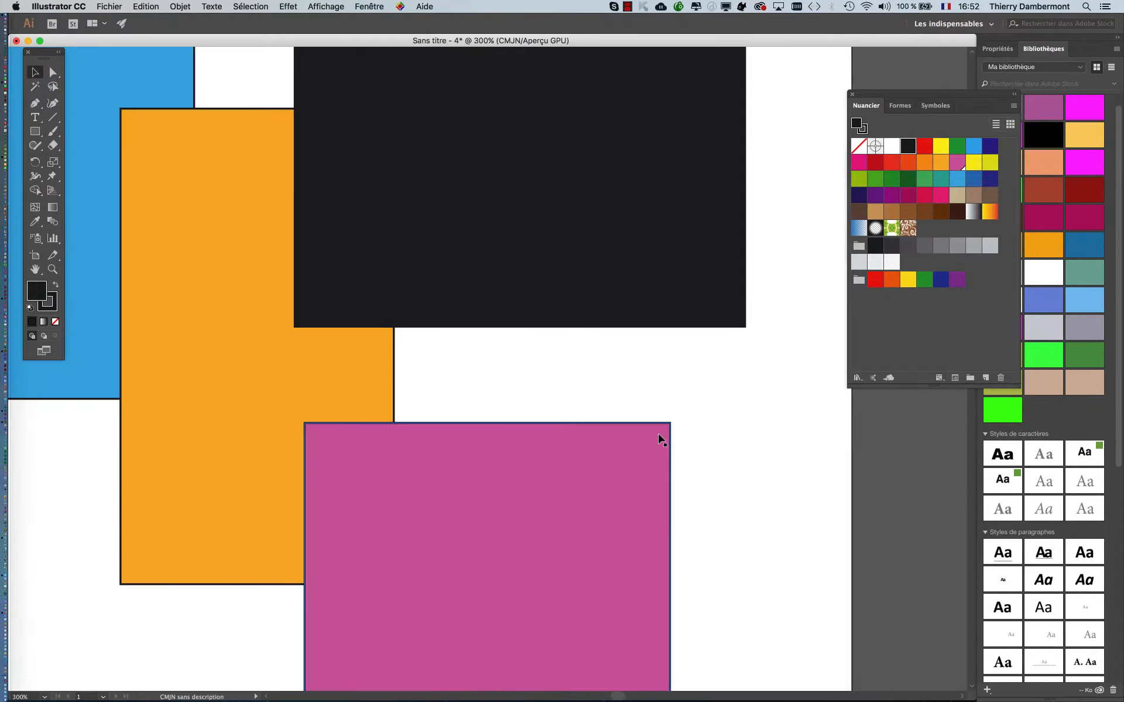
scroll(659, 439, down, 1)
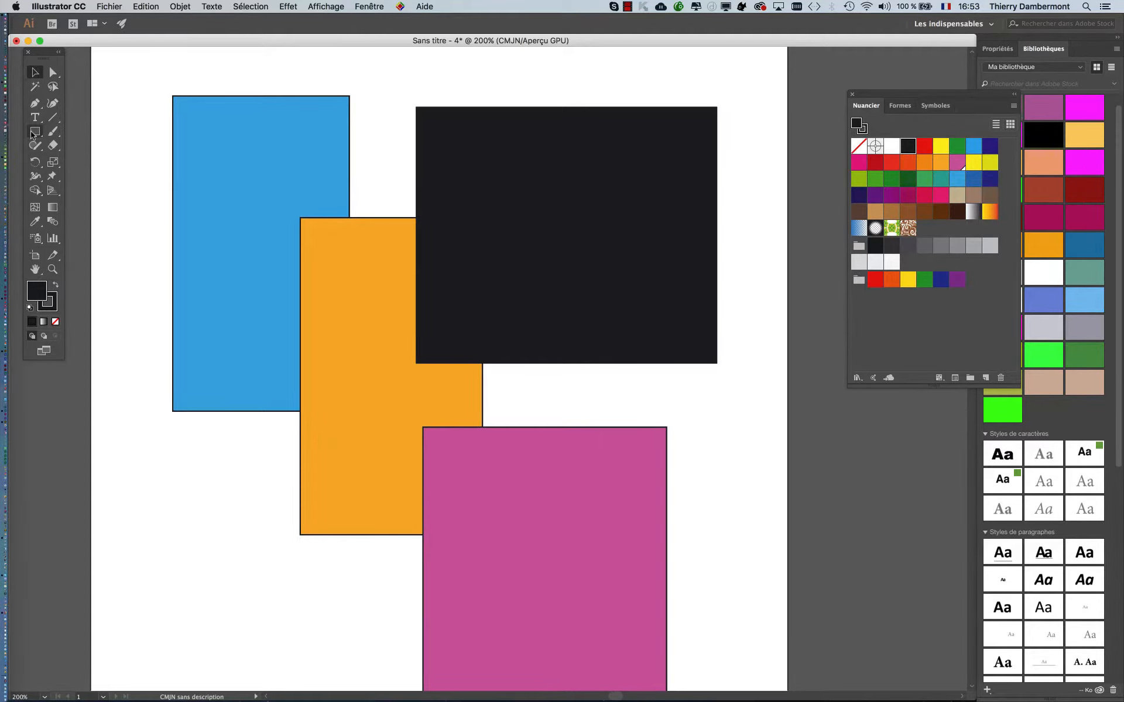
- Draw two black circles, one over the blue rectangle's lower-left corner and a larger one over the magenta rectangle's right edge, and deselect everything
drag(32, 134, 65, 159)
drag(148, 355, 251, 459)
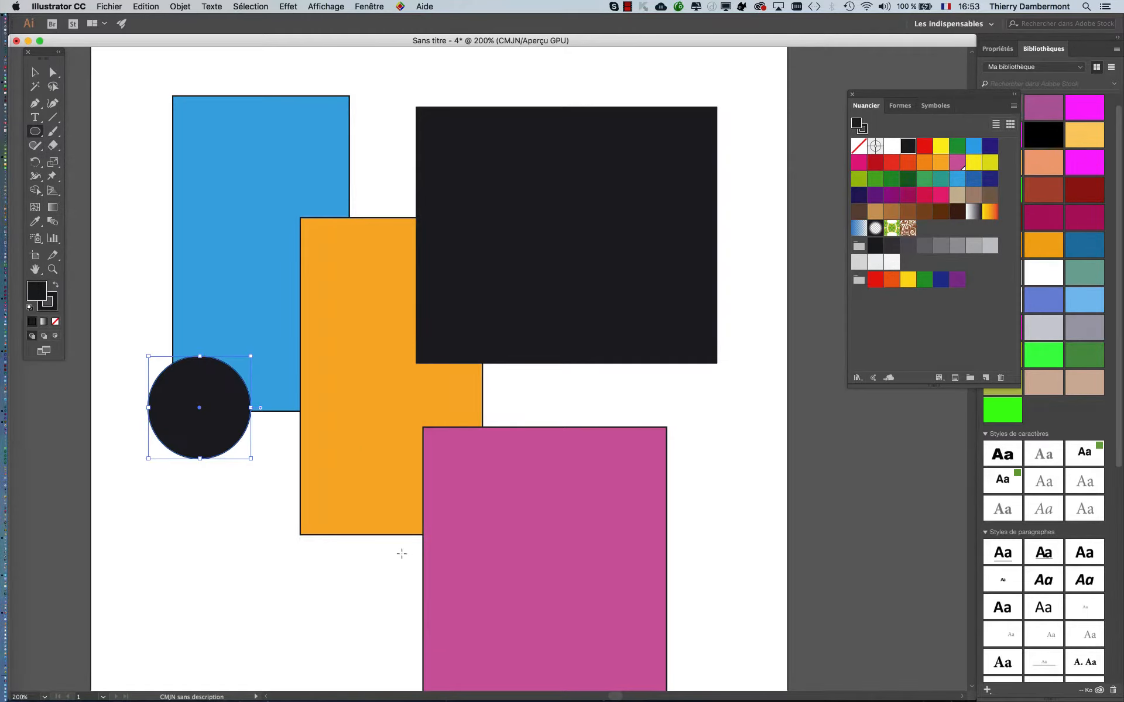
drag(587, 529, 717, 658)
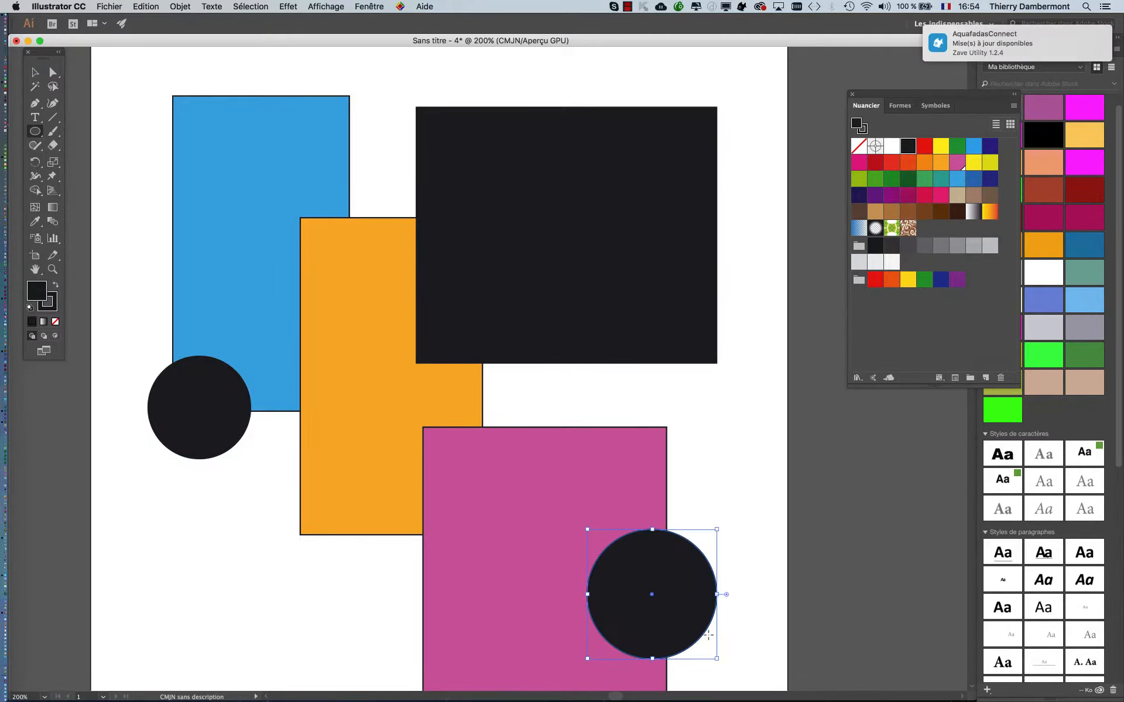
click(36, 73)
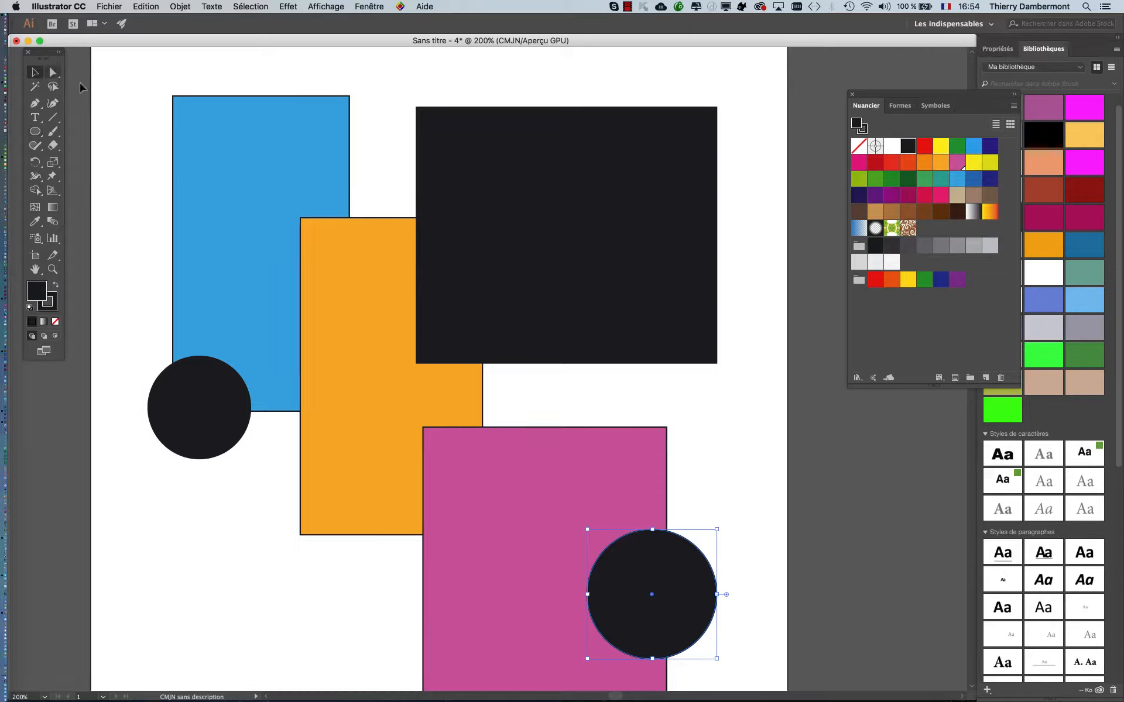
click(135, 120)
click(595, 138)
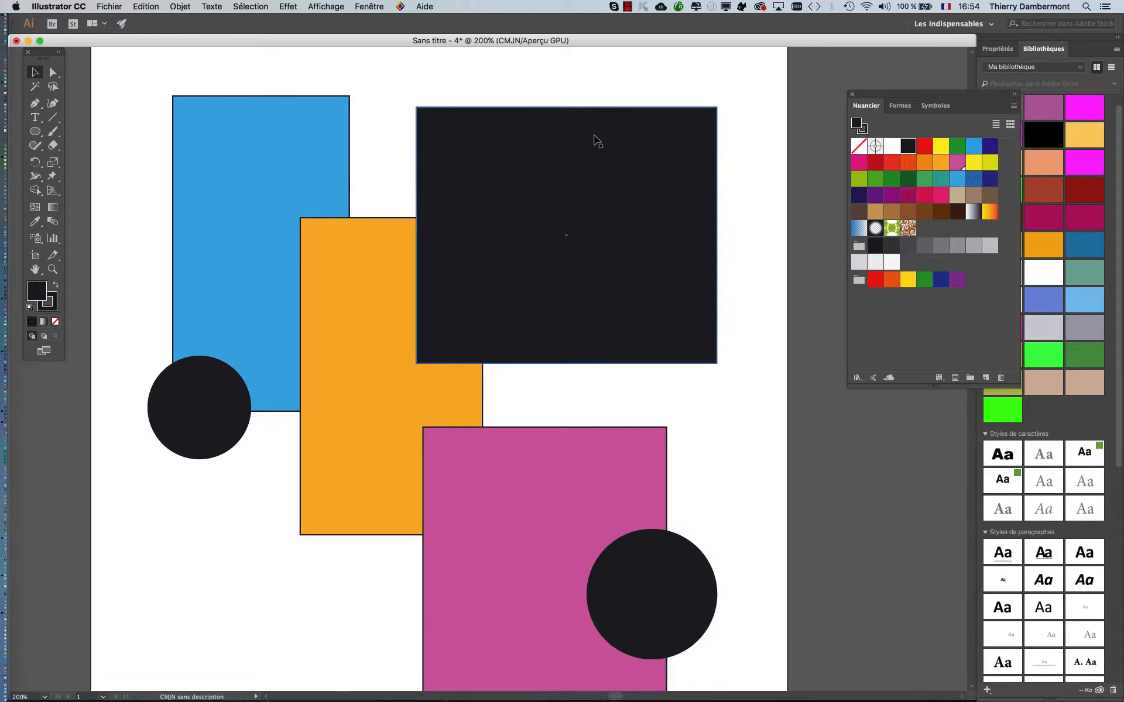
key(super+shift+a)
click(114, 7)
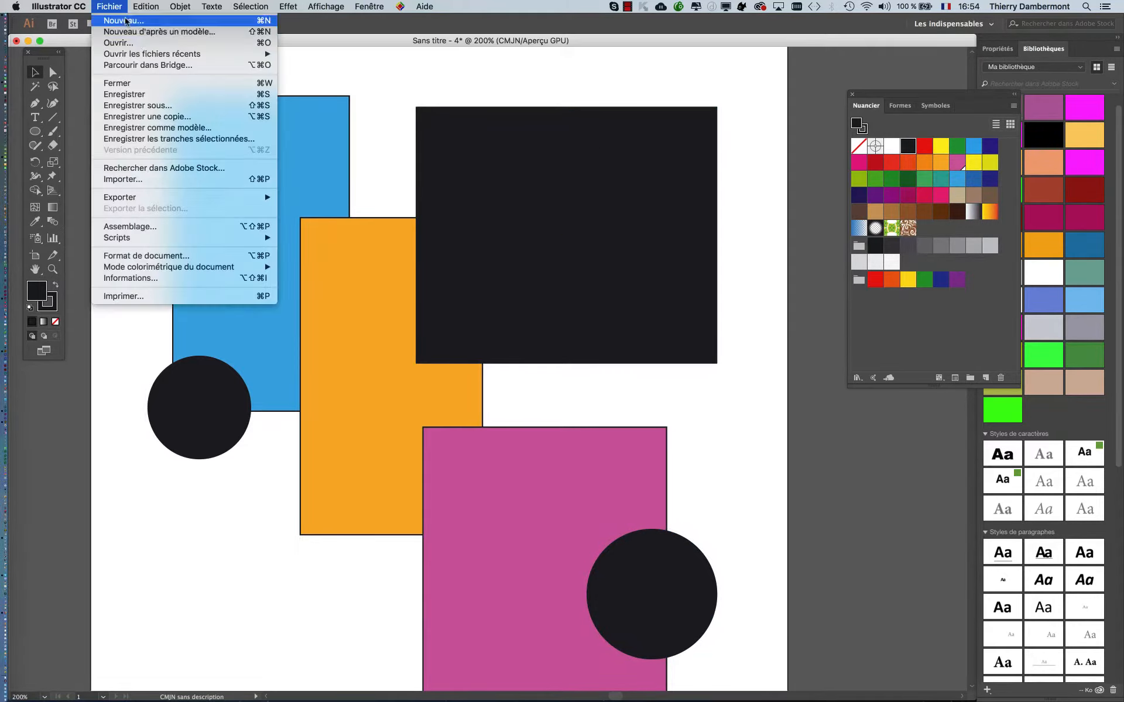
click(177, 105)
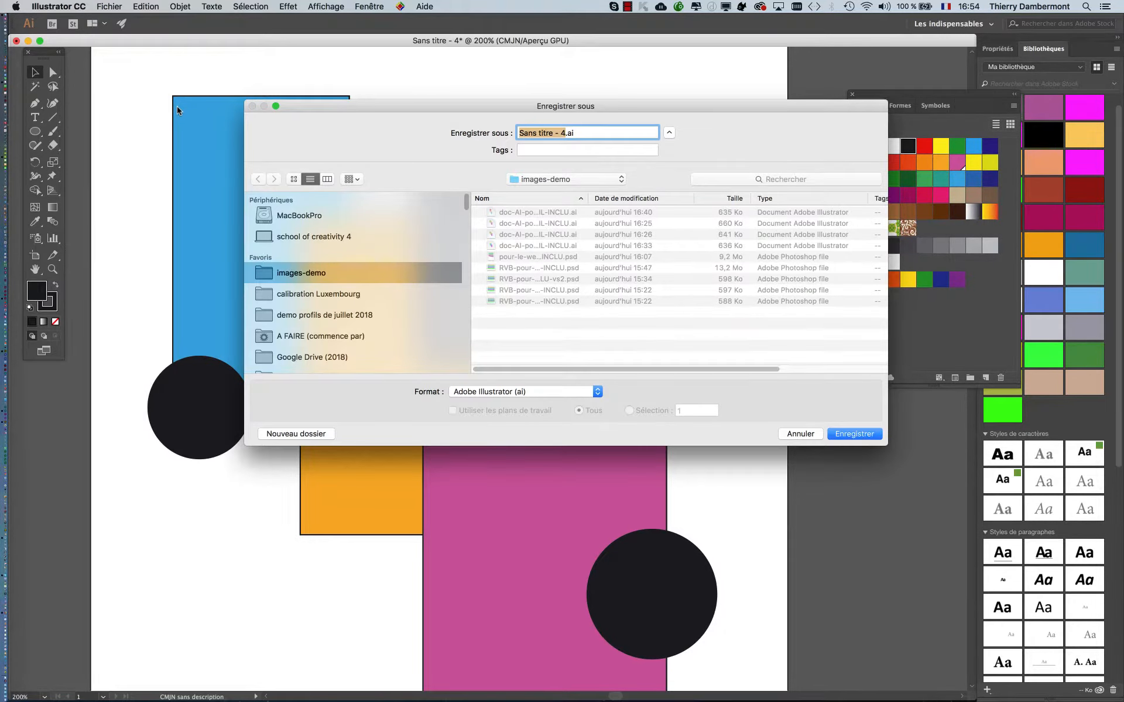
click(800, 434)
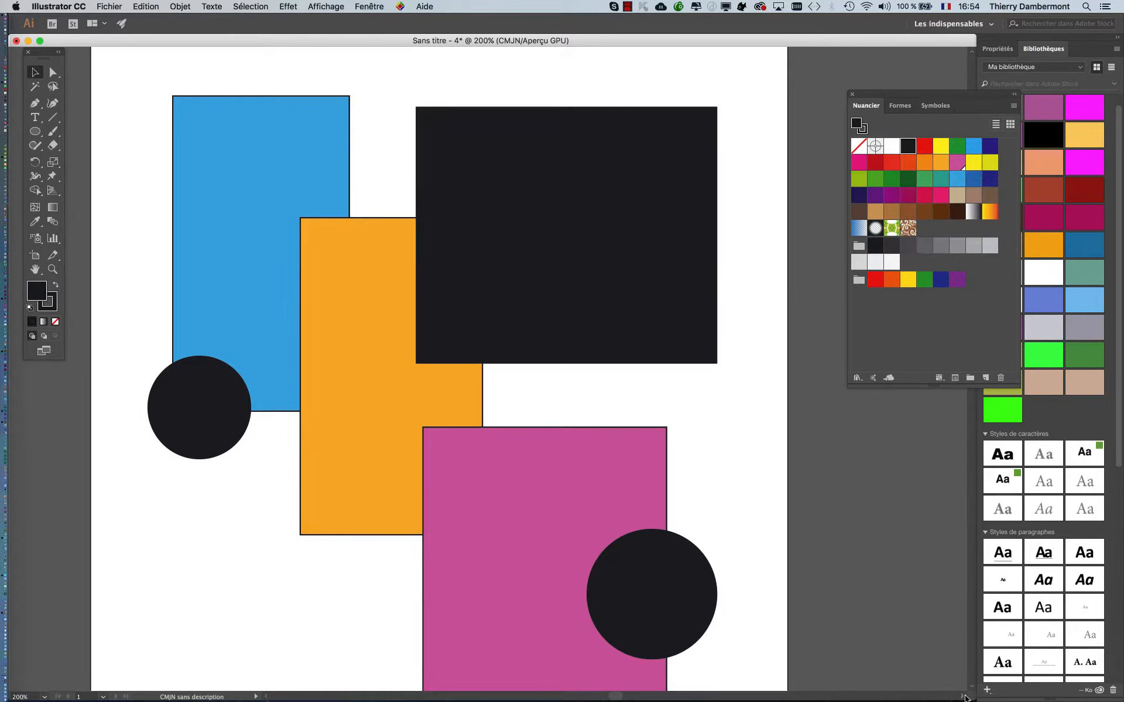
- Shrink the document window and assign the Euroscale Coated v2 CMJN profile to the document
drag(969, 698, 938, 634)
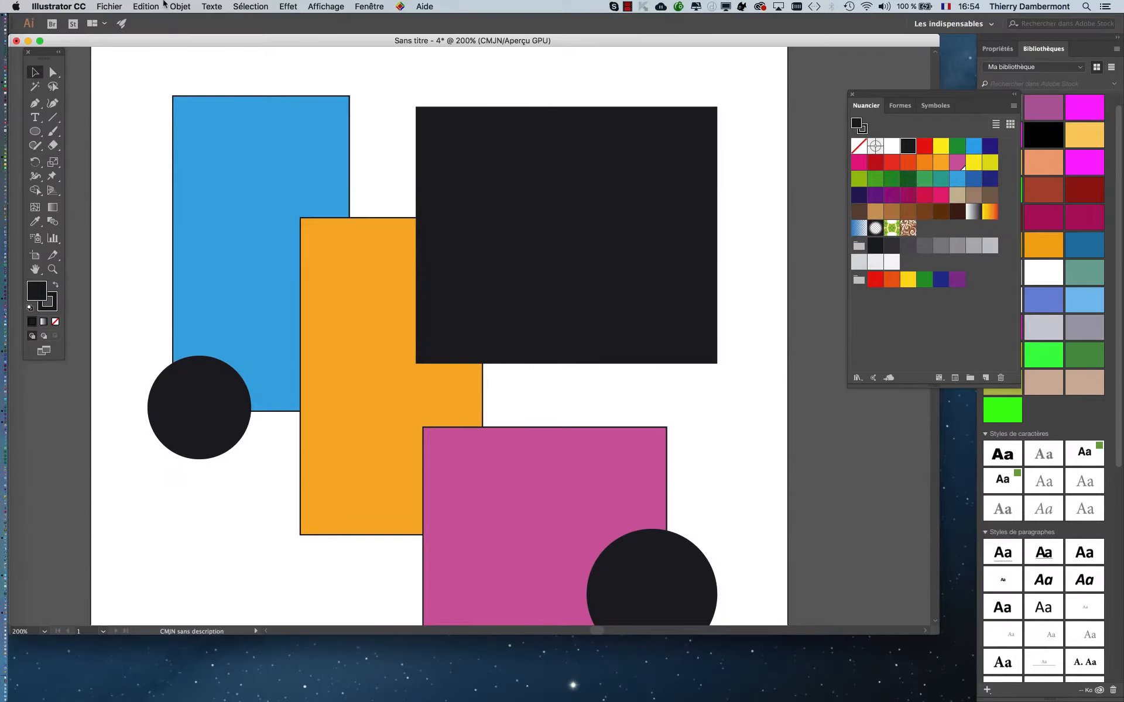
click(145, 6)
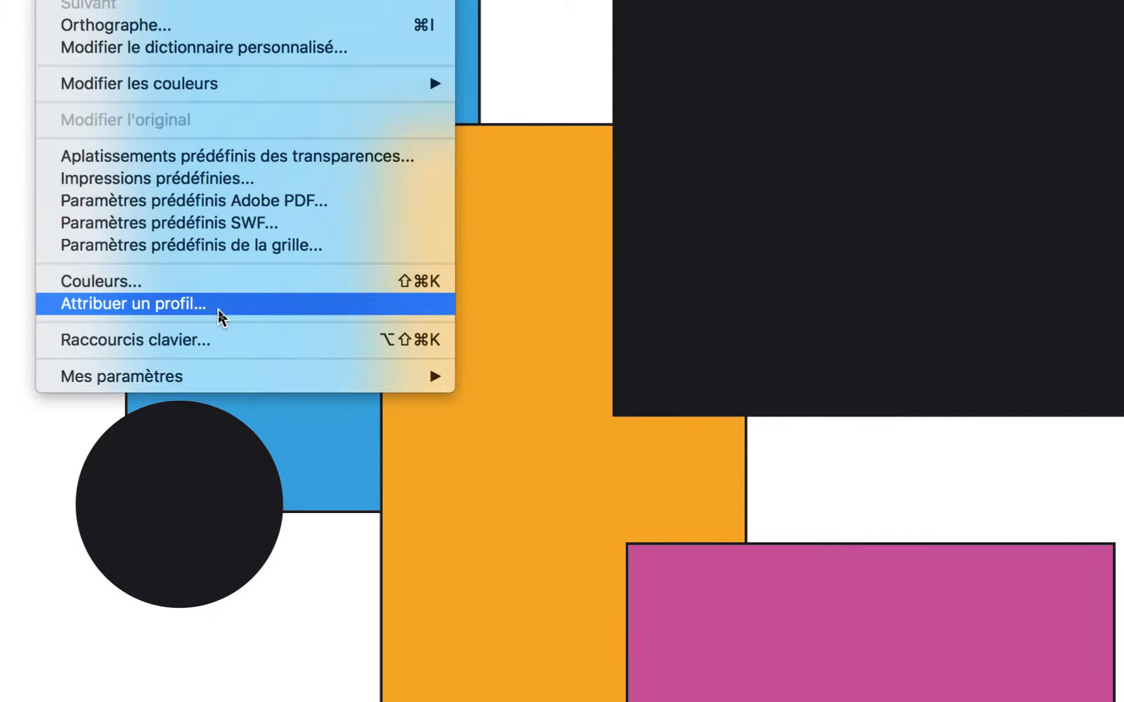
click(220, 313)
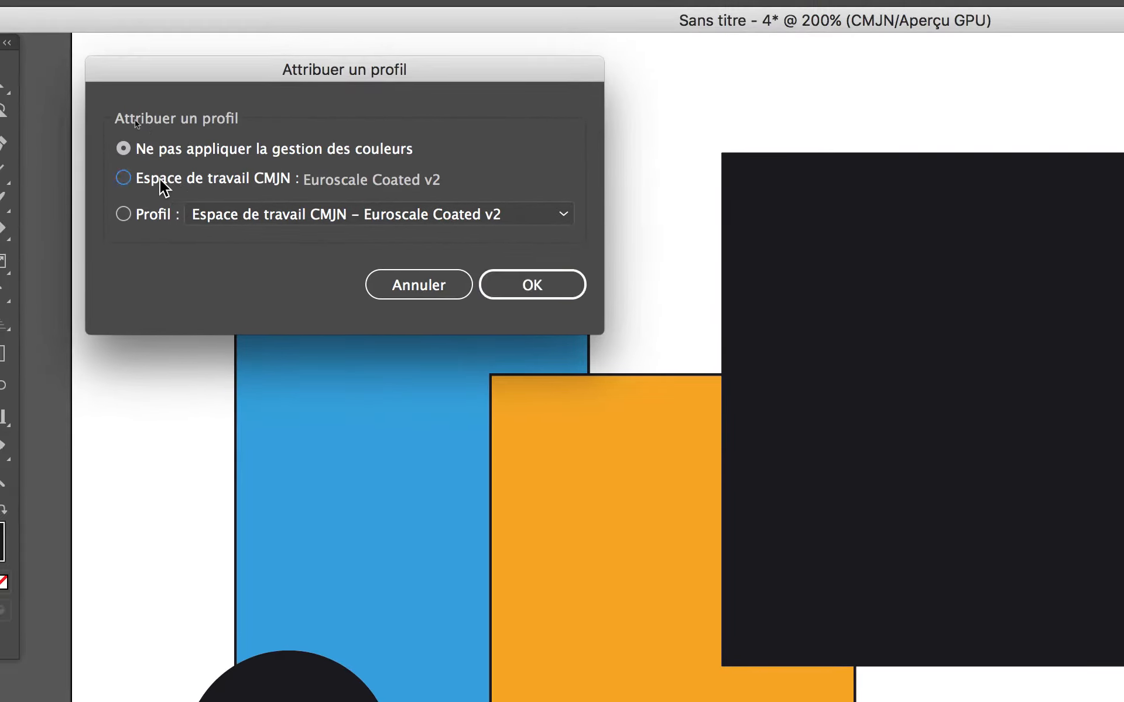
click(90, 9)
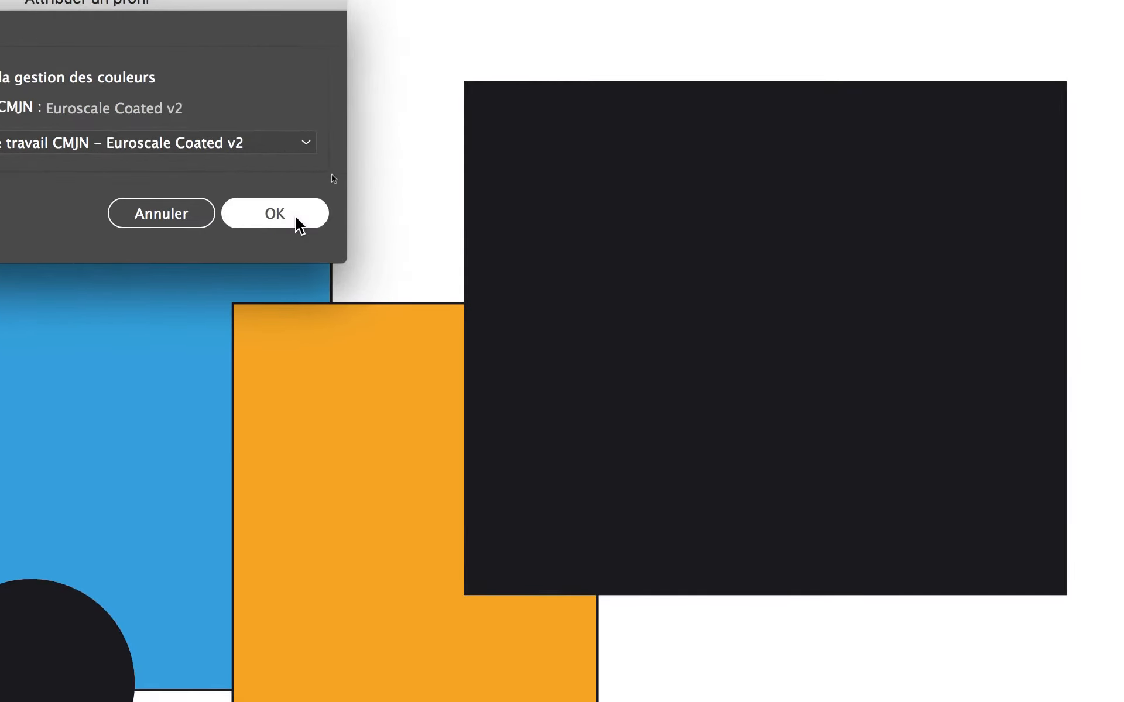
click(513, 292)
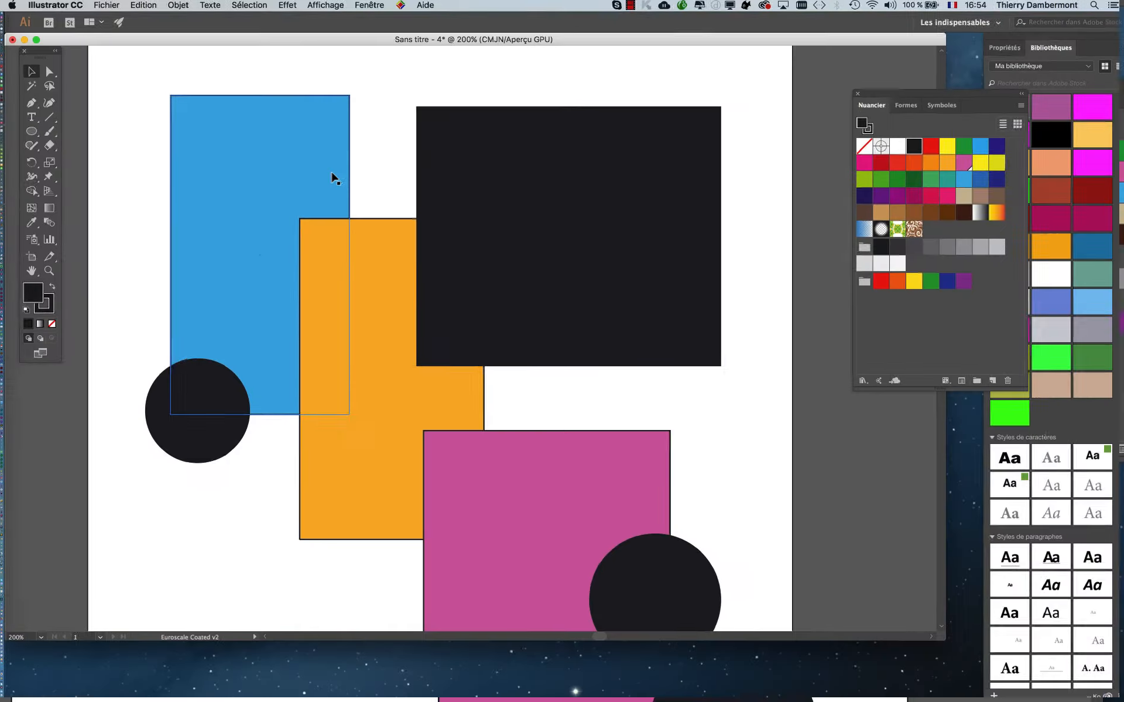
- Save the document in images-demo as doc_AI-pour-EuroscaleCoated-AVEC-PROFIL-INCLU.ai, in Illustrator CC format with ICC profiles embedded
click(113, 4)
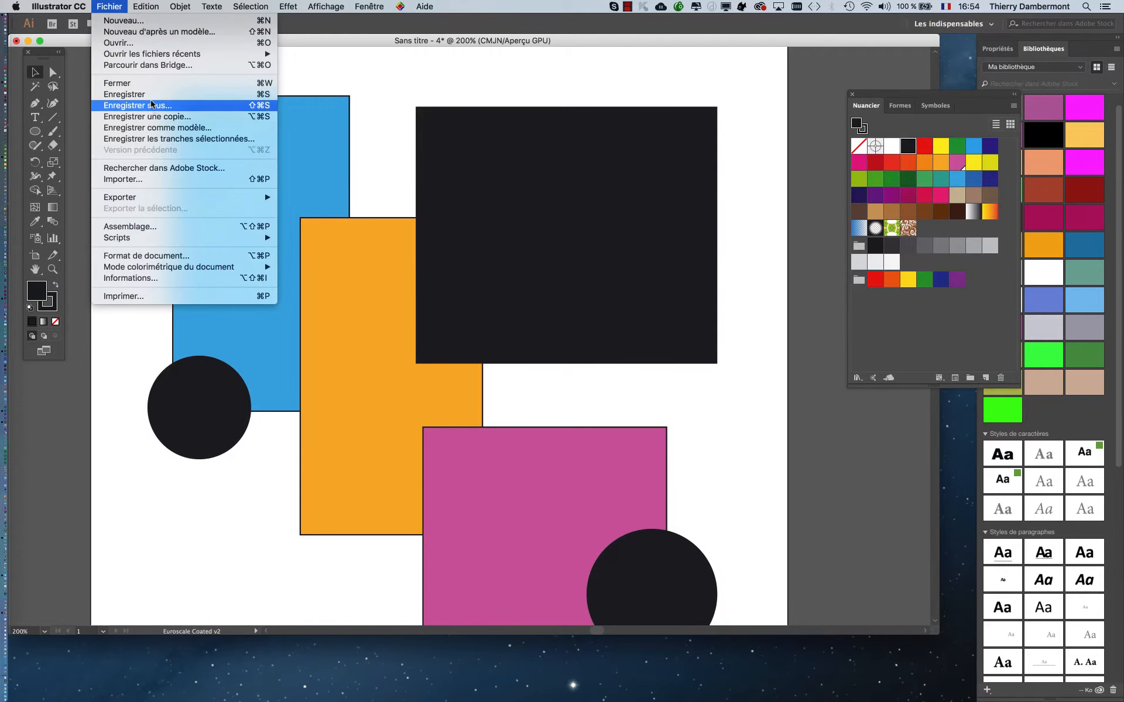
click(151, 105)
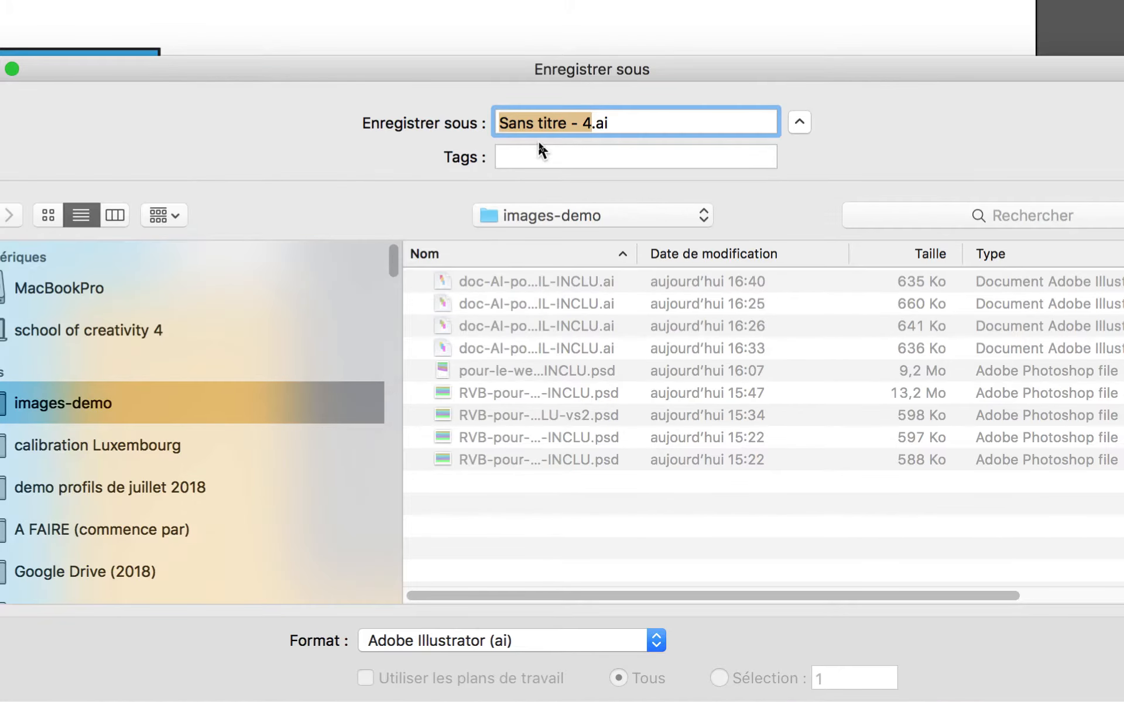
text(doc_)
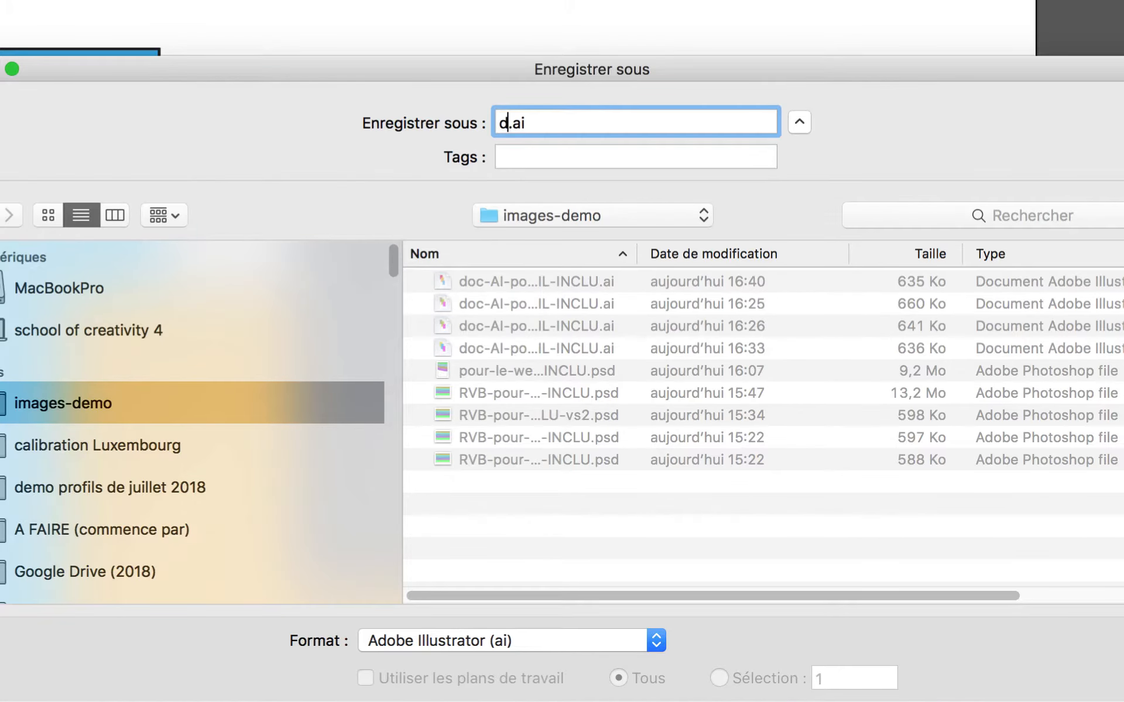
text(AI-pour)
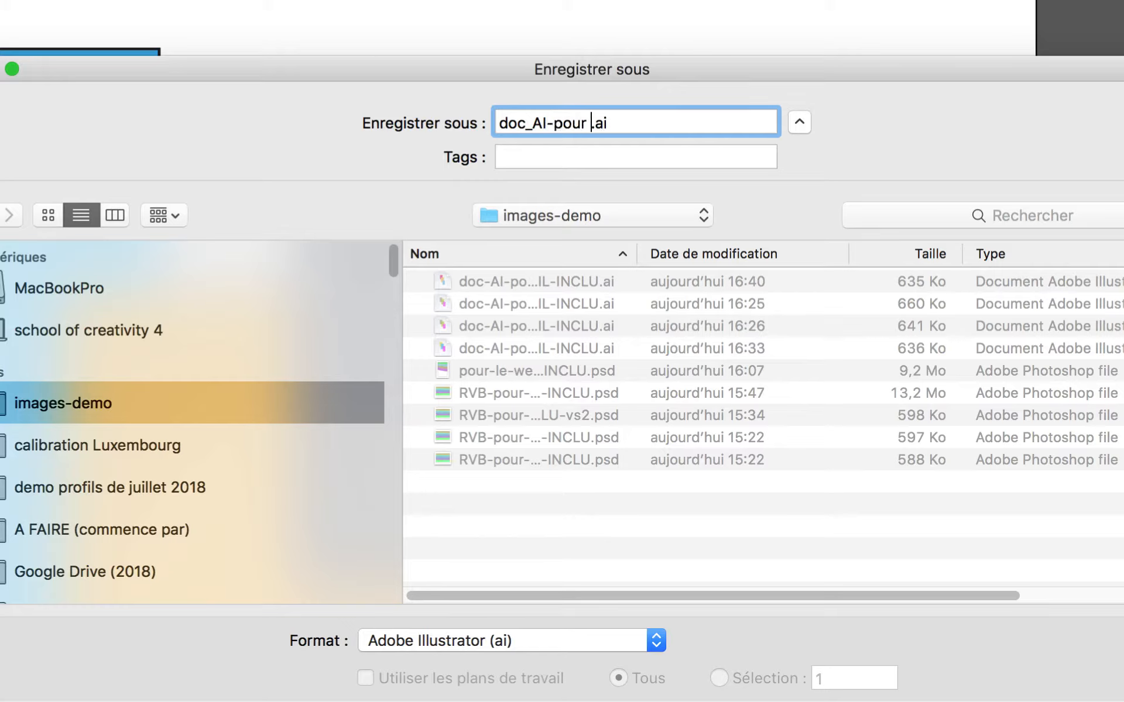
key(BackSpace)
text(-Euroscale)
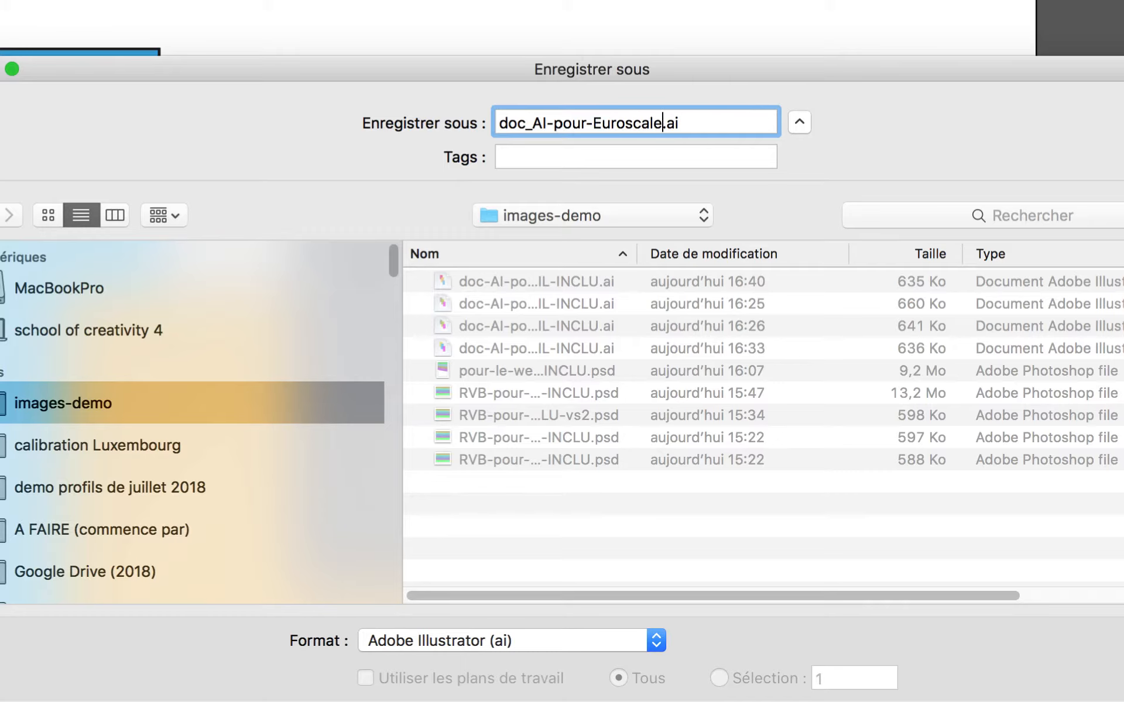
text(Cated)
key(BackSpace)
key(BackSpace)
key(BackSpace)
key(BackSpace)
text(oated-AVEC-)
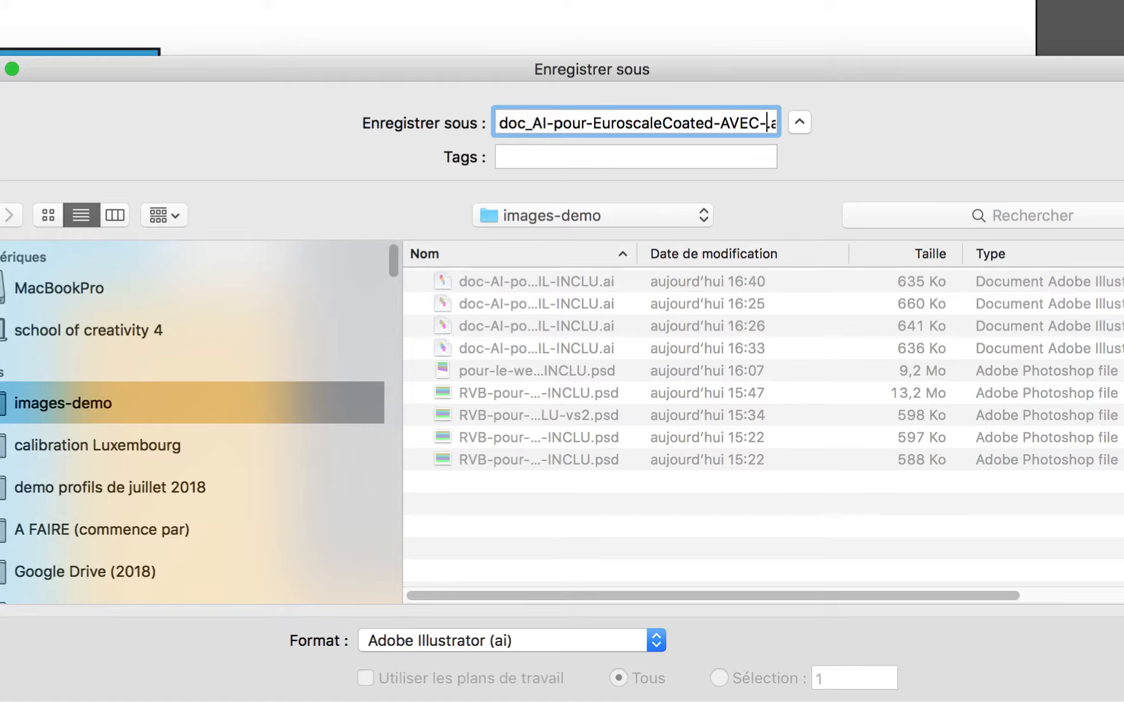
text(PROFIL-IN)
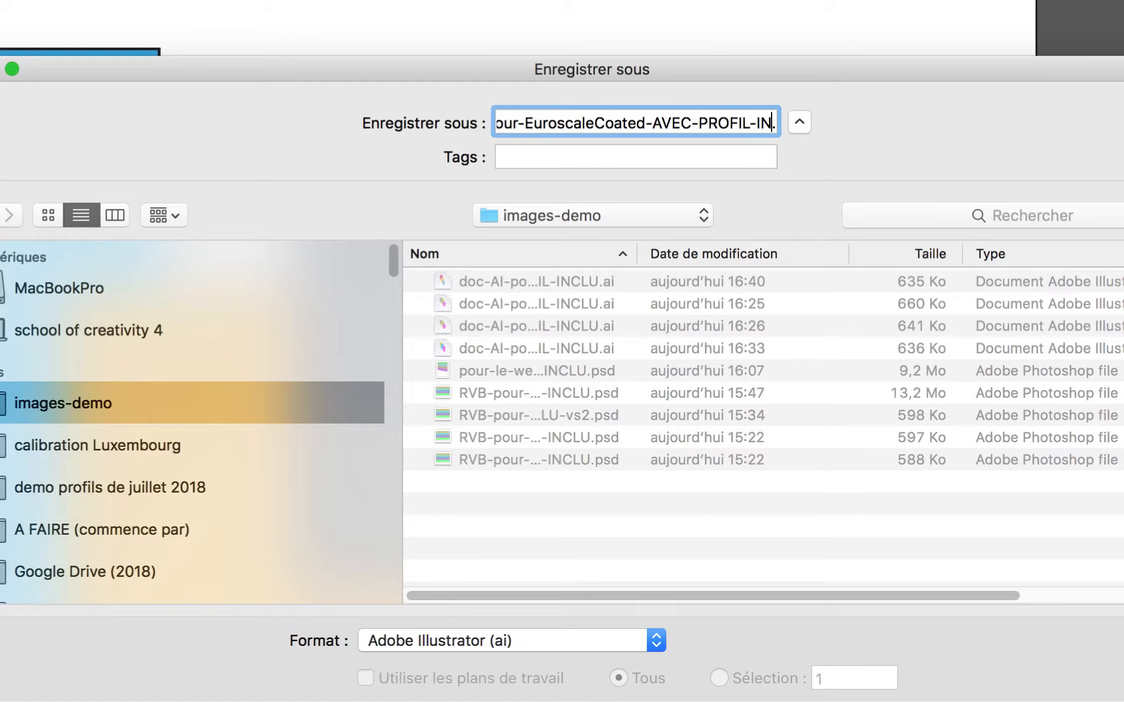
text(CLU)
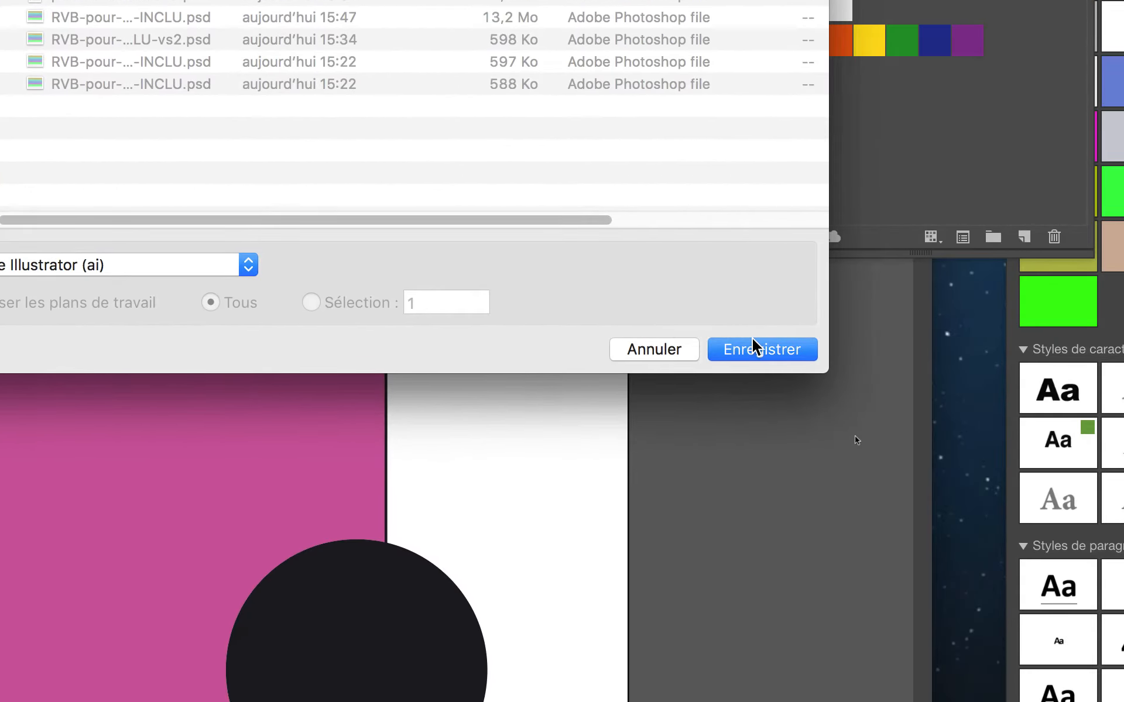
click(755, 347)
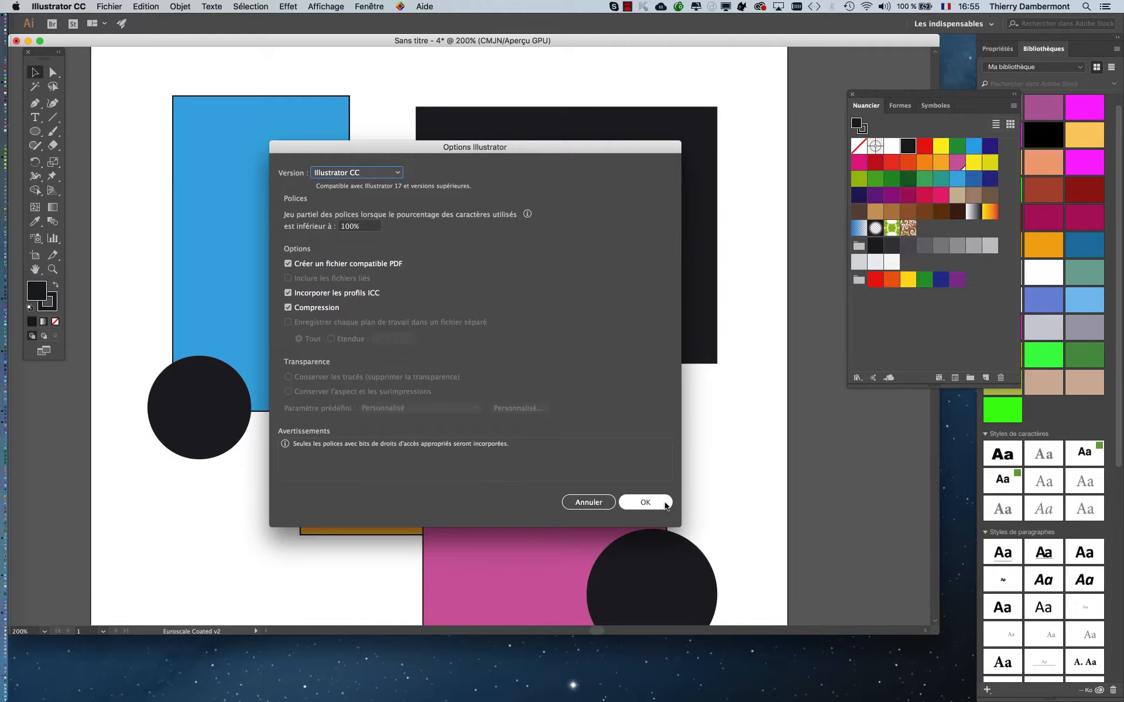
click(665, 504)
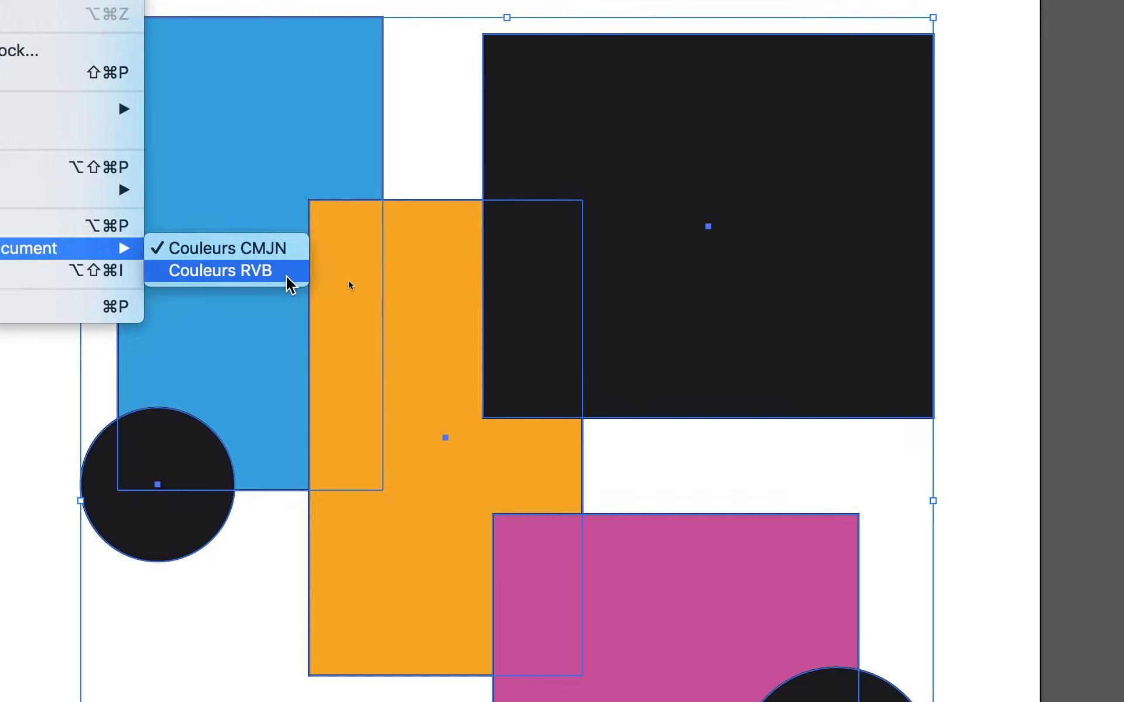
- Convert the document to Couleurs RVB mode and add the selected artwork's colours to the swatches, finishing with everything deselected
click(287, 279)
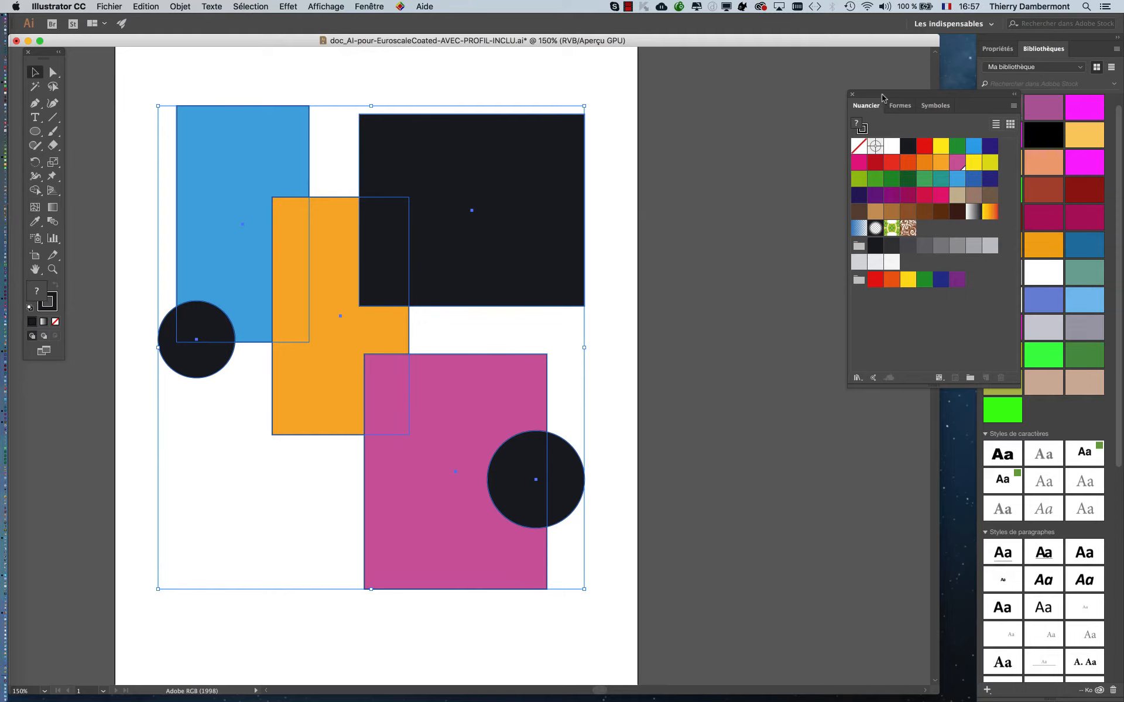
drag(882, 97, 639, 107)
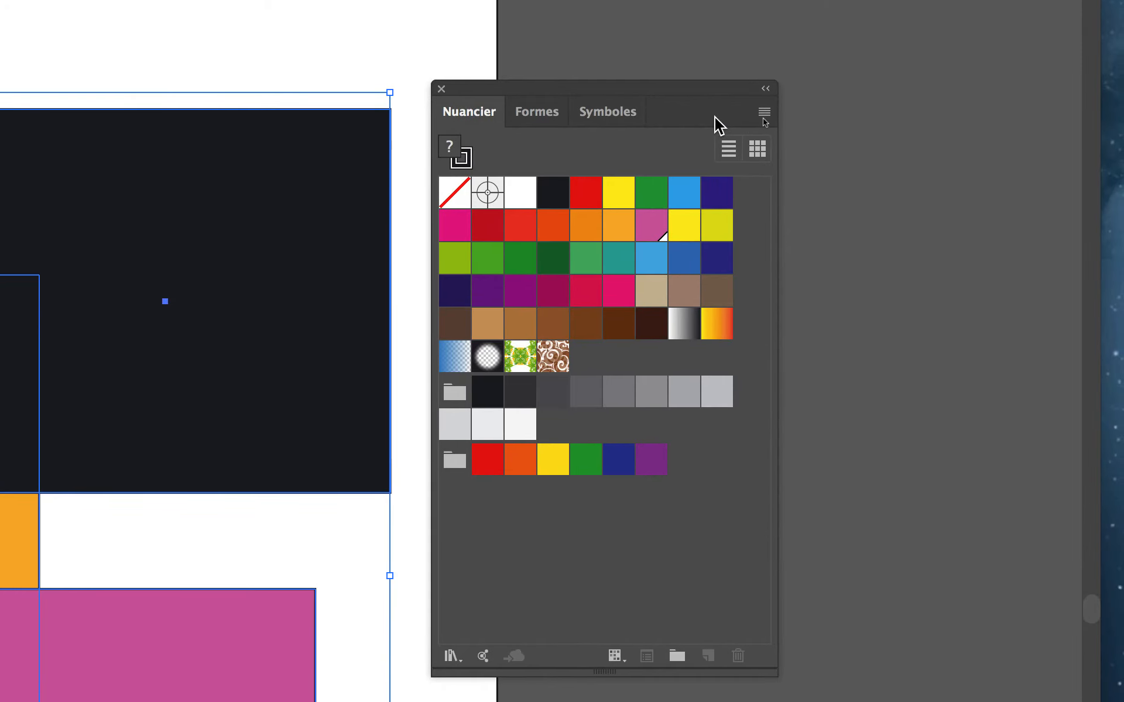
click(764, 113)
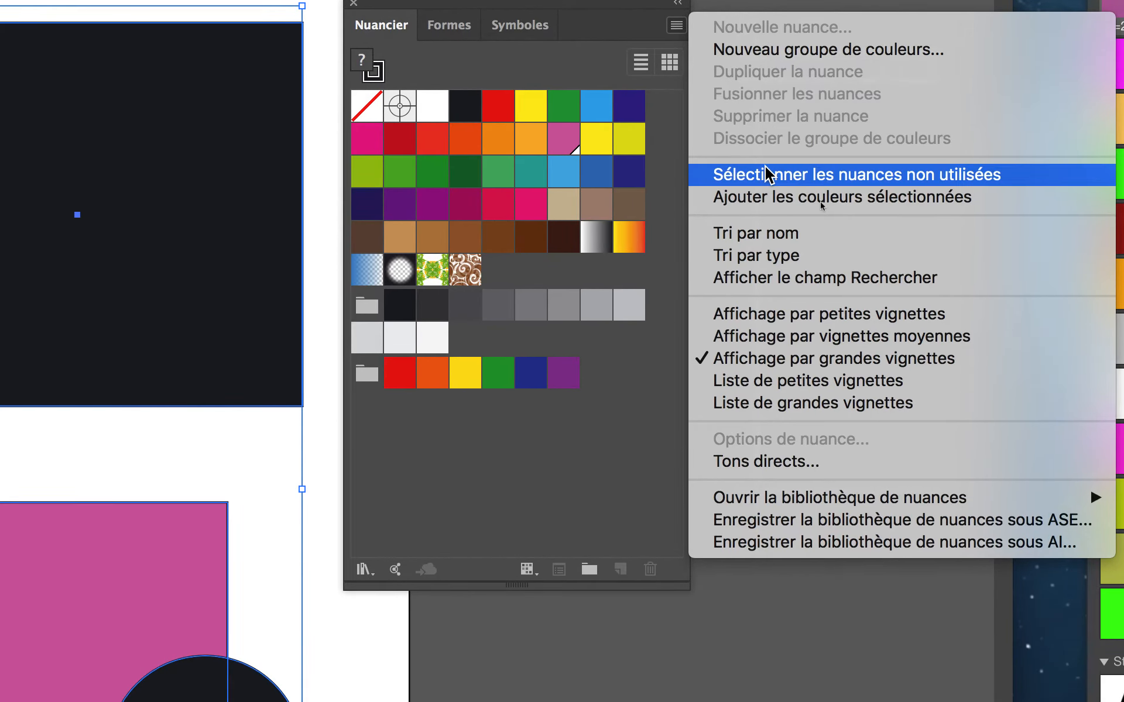
click(776, 198)
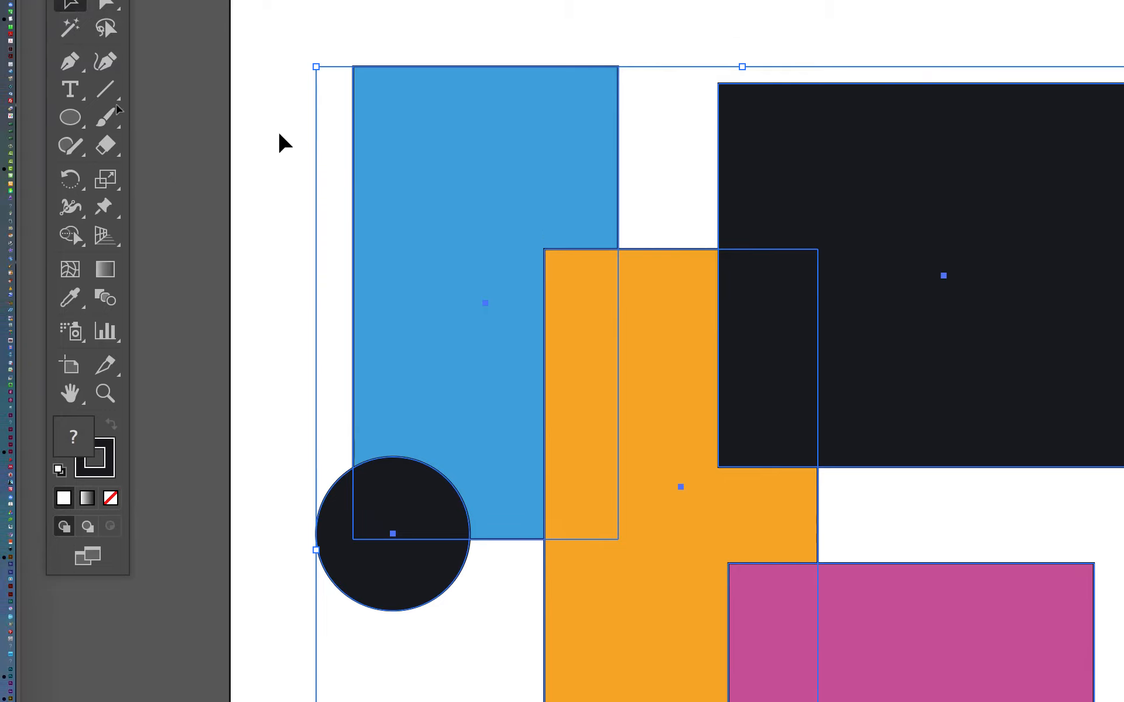
click(216, 39)
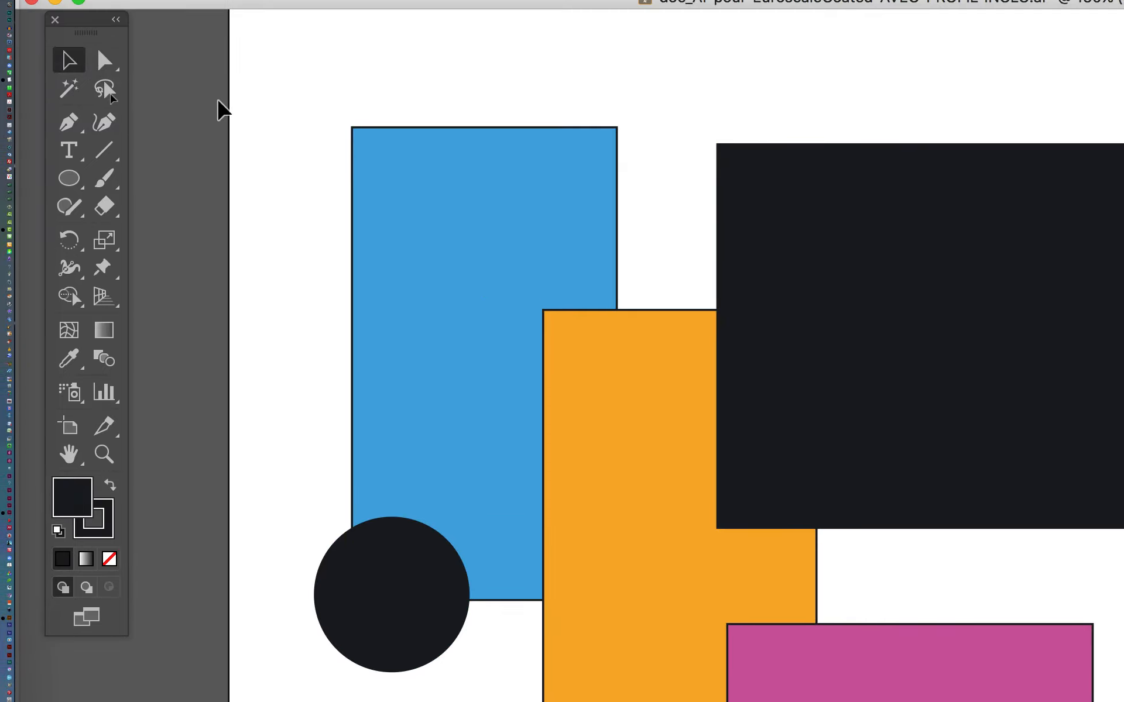
- Inspect the RVB values of the global magenta, blue and orange swatches, leaving each one's options without changes
click(1116, 352)
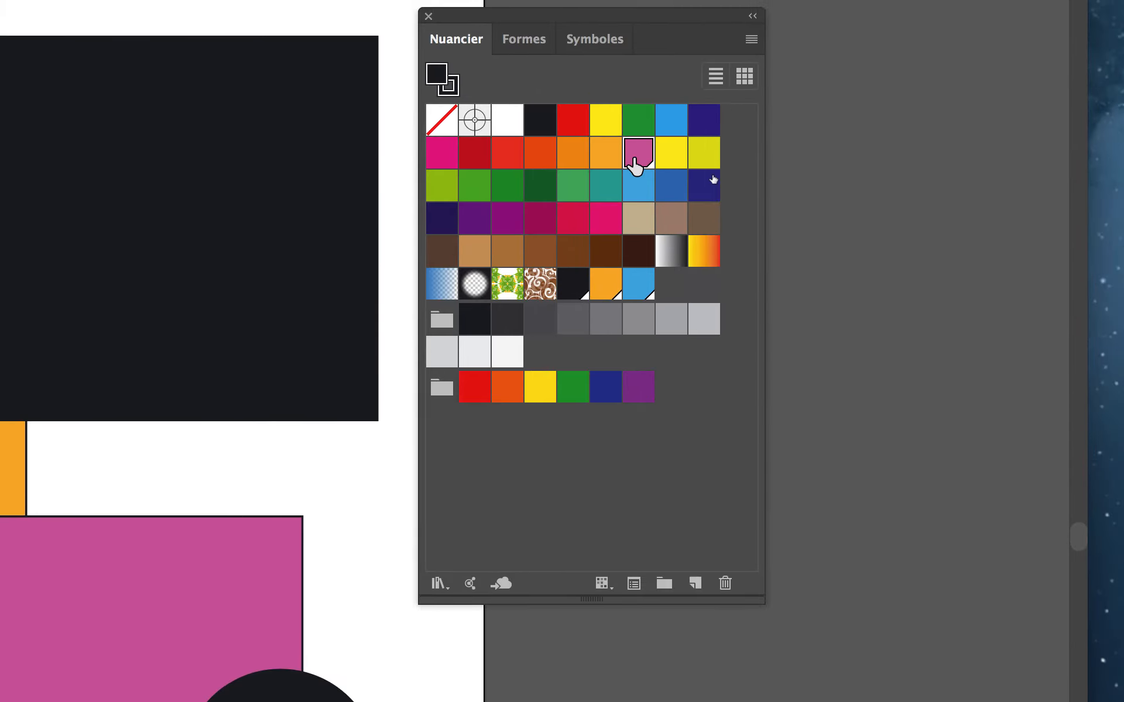
double_click(634, 136)
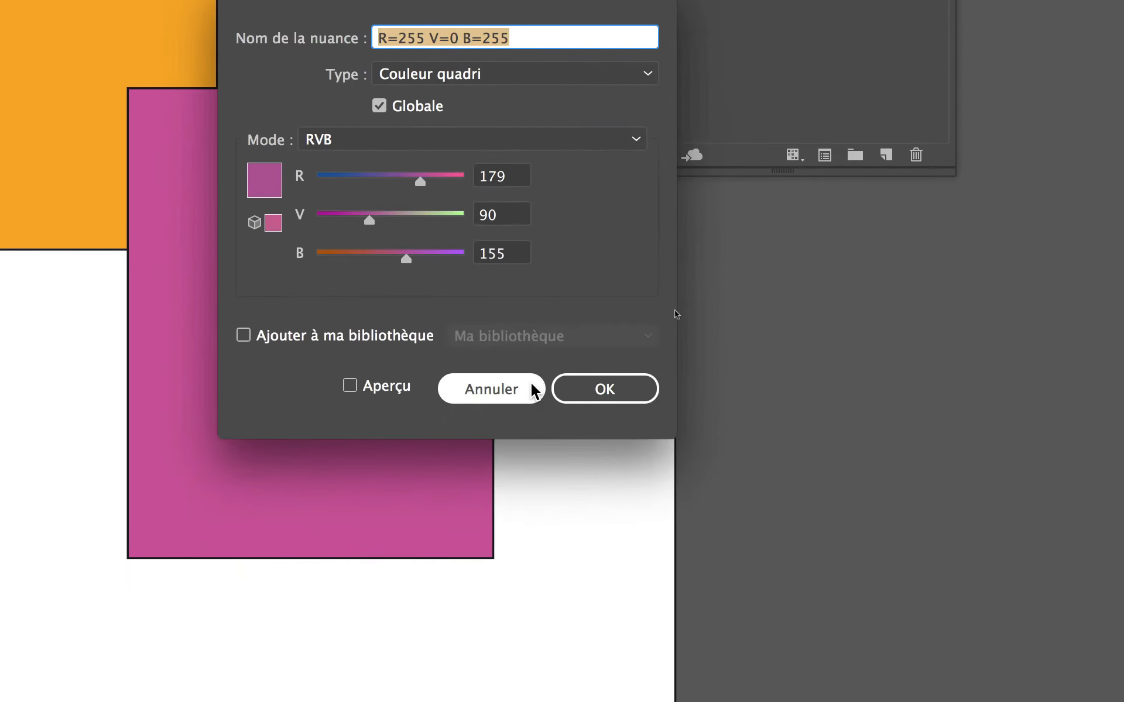
click(534, 391)
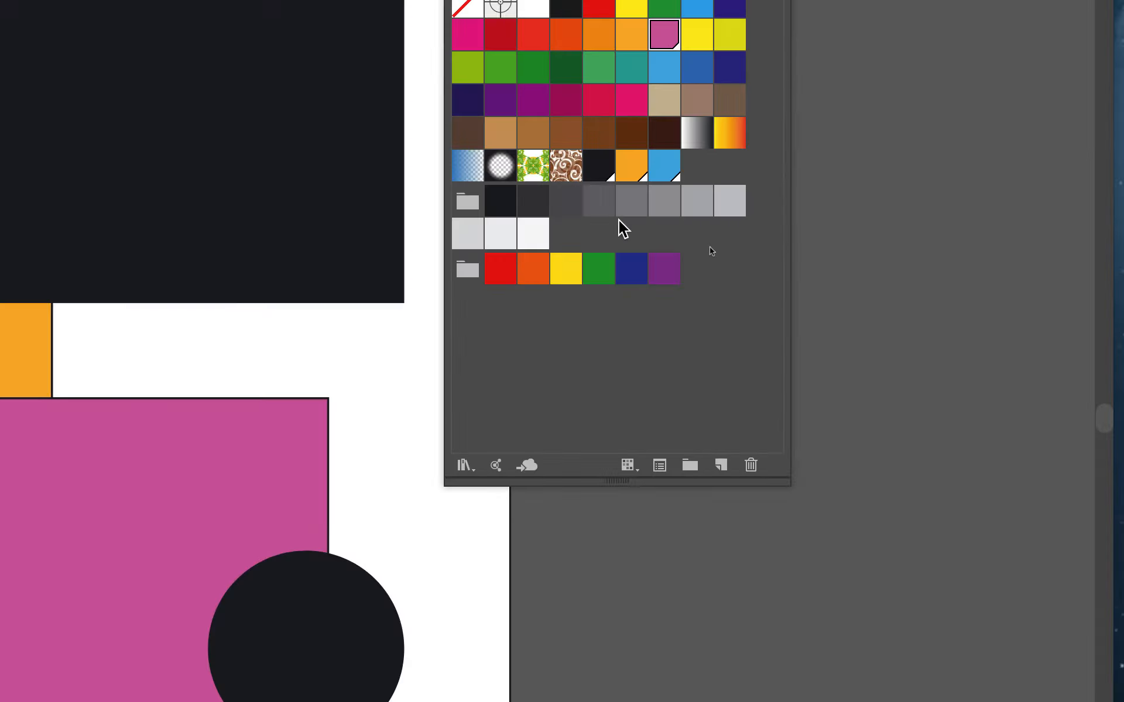
double_click(635, 199)
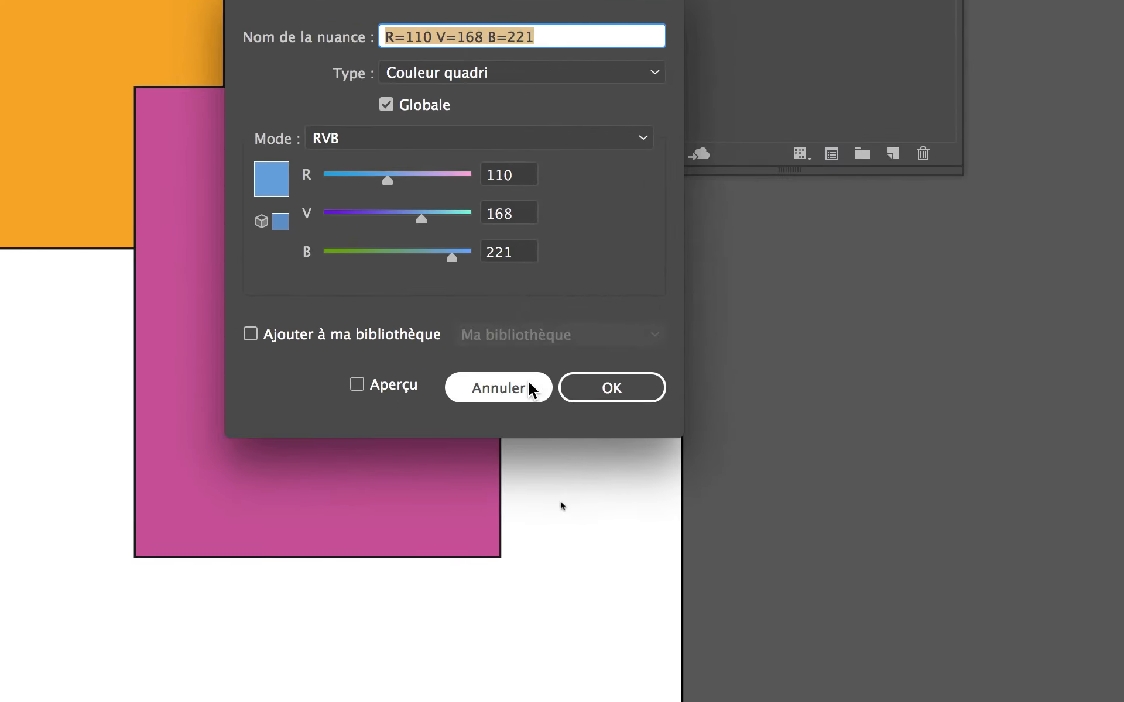
click(532, 389)
double_click(646, 151)
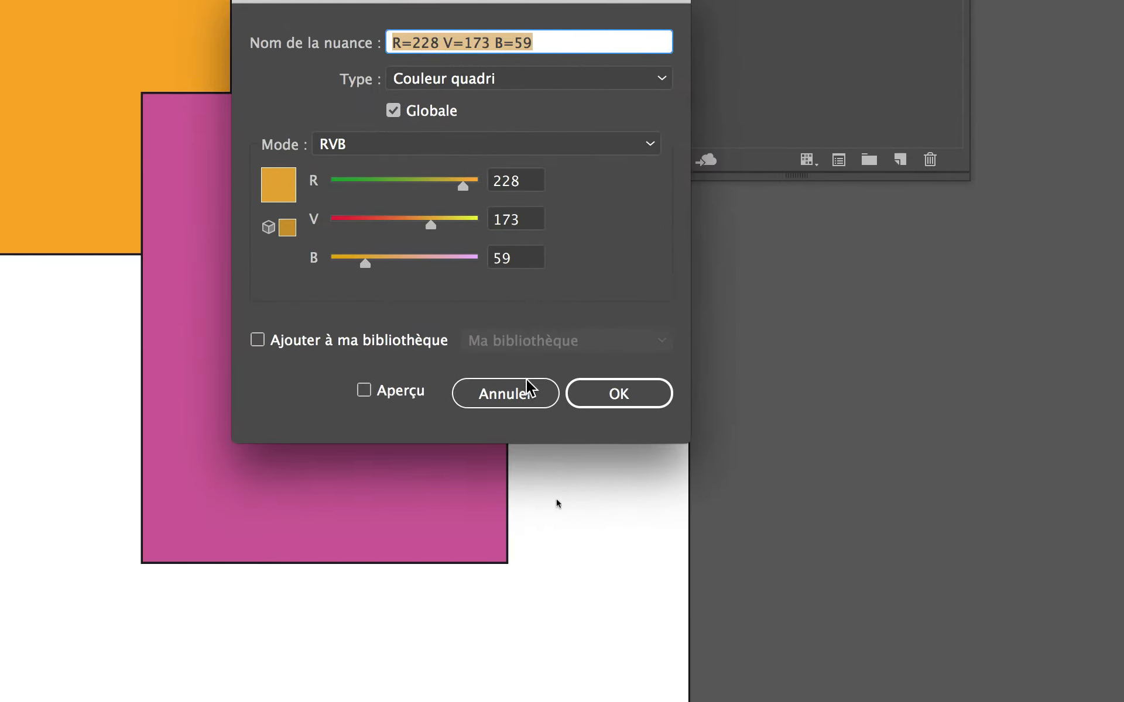
click(529, 389)
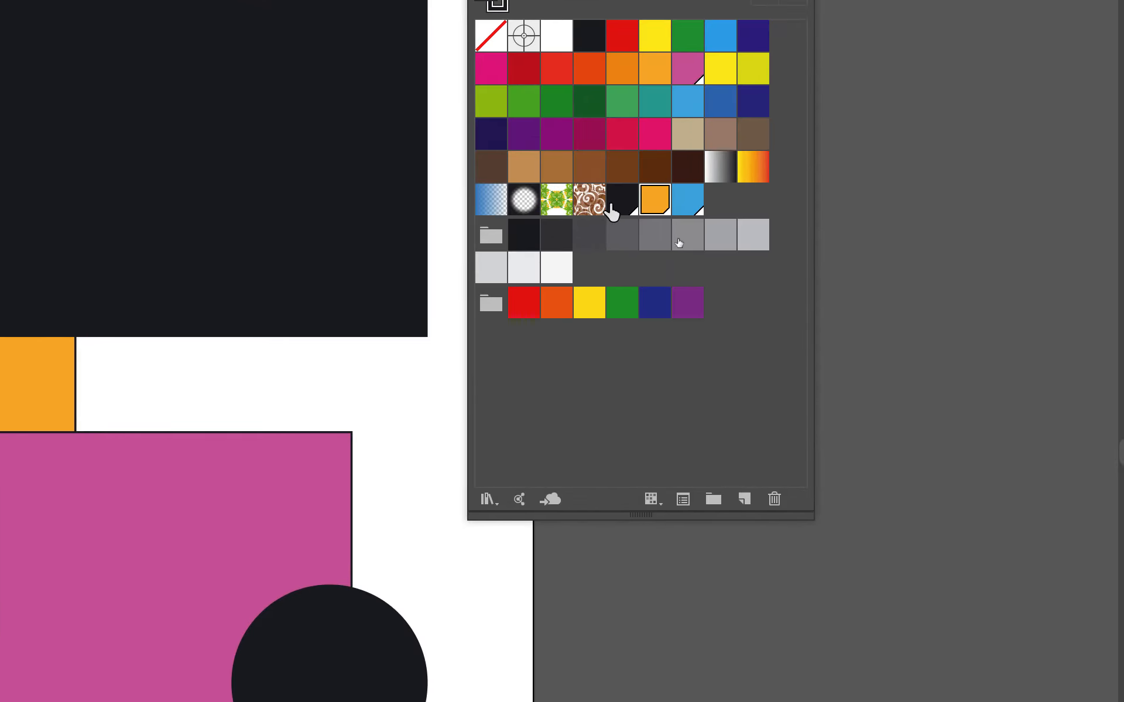
- Change the added global black swatch to R=0, V=0, B=0 with Aperçu enabled
click(614, 205)
double_click(613, 205)
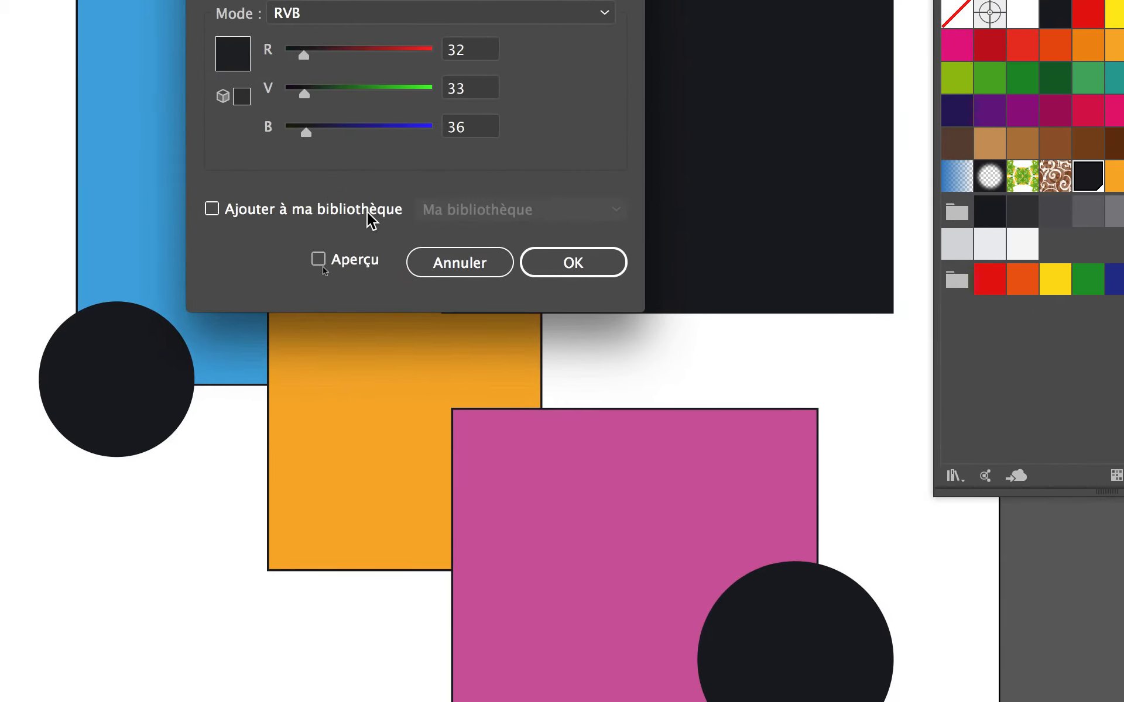
click(328, 431)
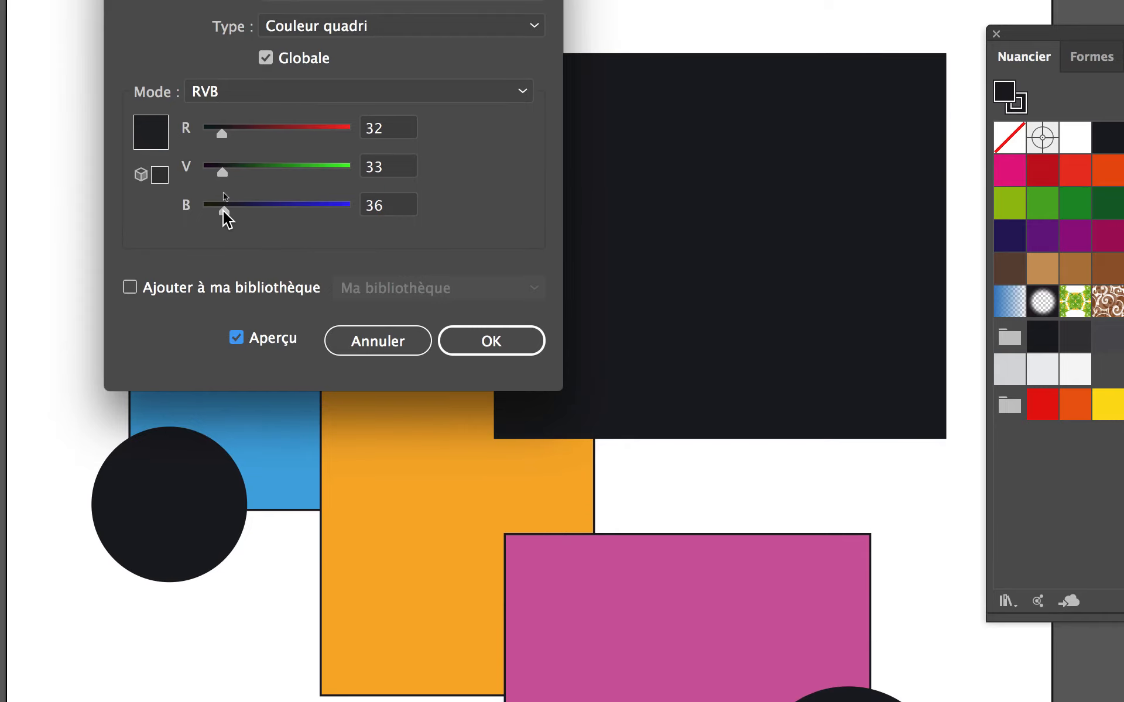
drag(224, 210, 208, 174)
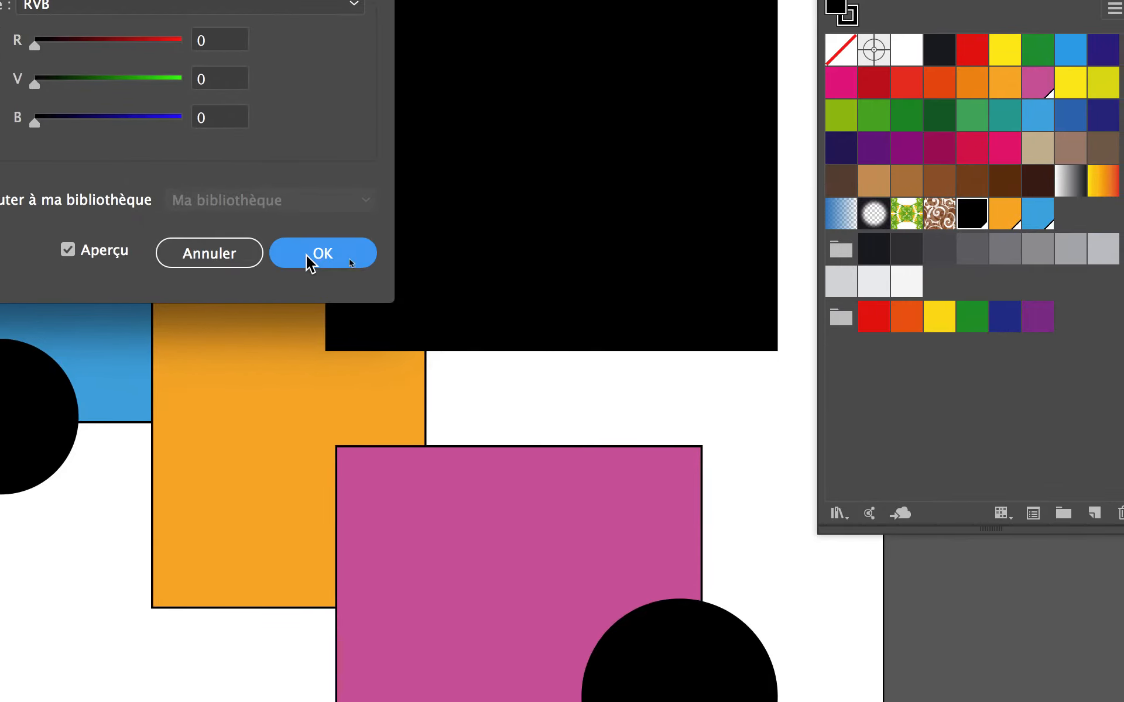
click(308, 262)
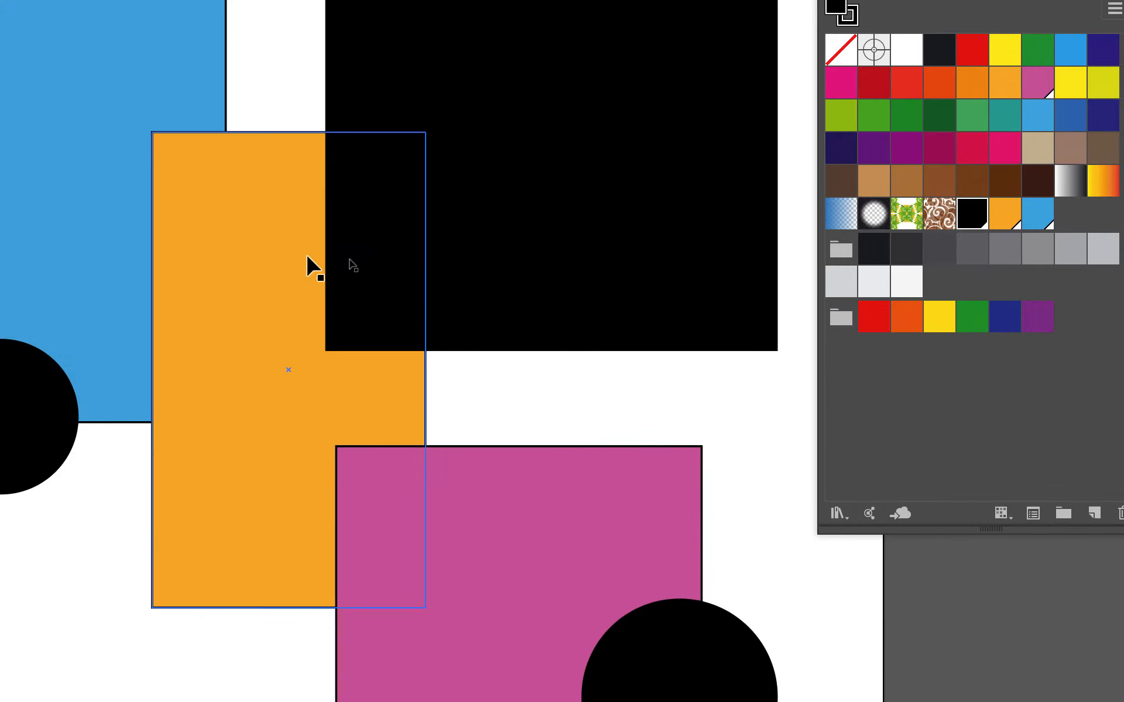